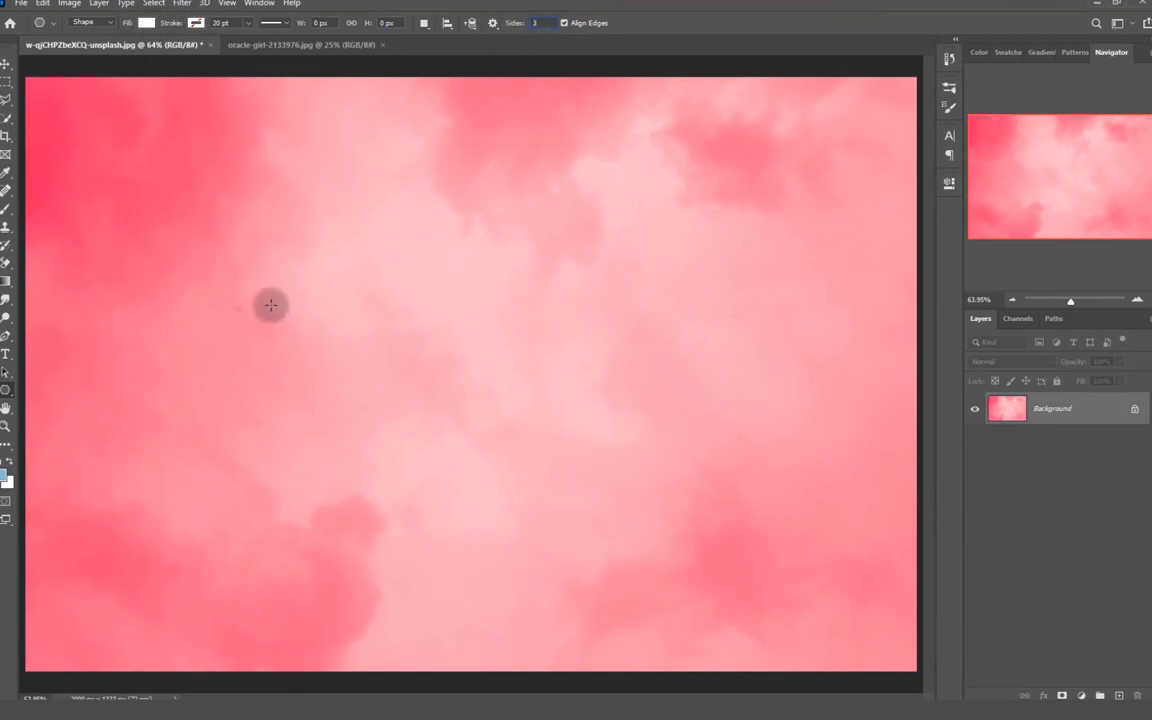
- Draw two adjoining white three-sided polygons: a downward triangle about 246 × 213 px and an upward one about 238 × 206 px
left_click_drag(150, 232, 231, 321)
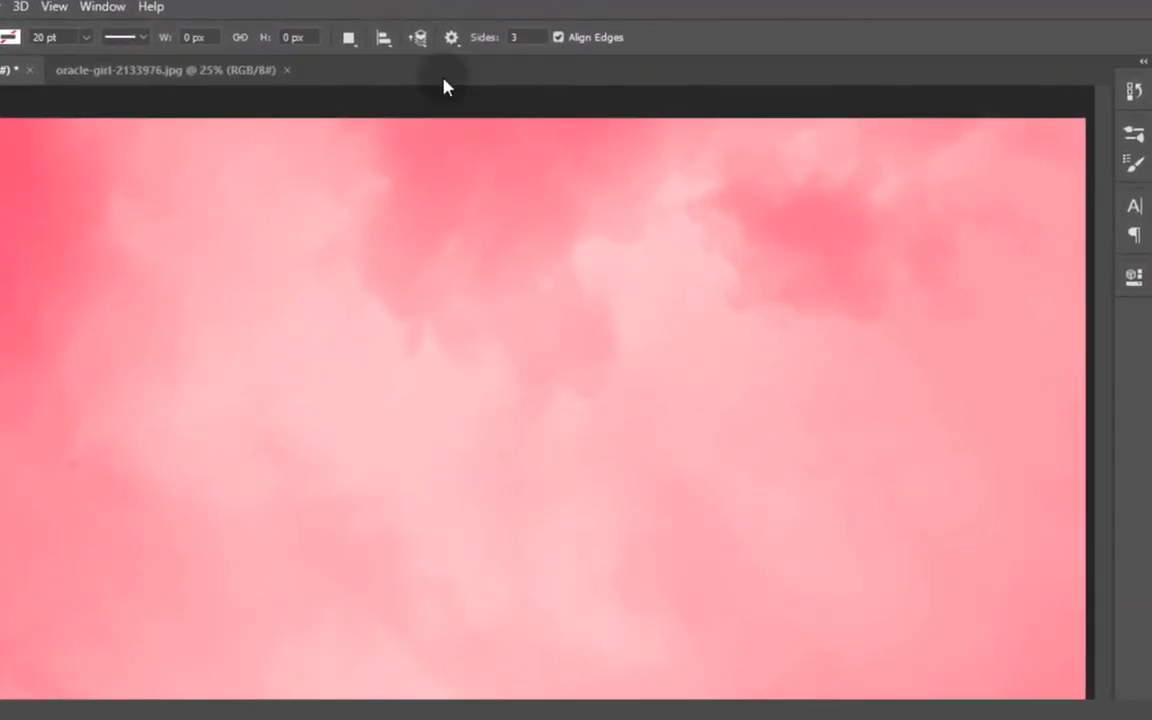
left_click(492, 22)
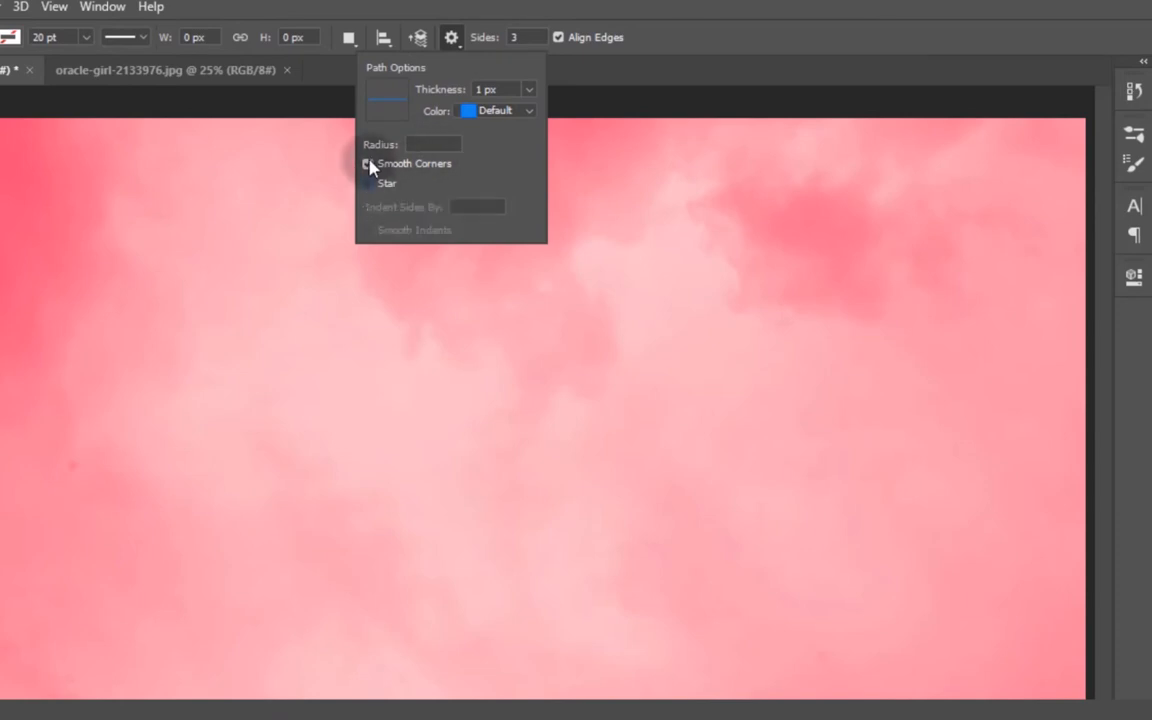
left_click(688, 5)
left_click_drag(98, 320, 222, 433)
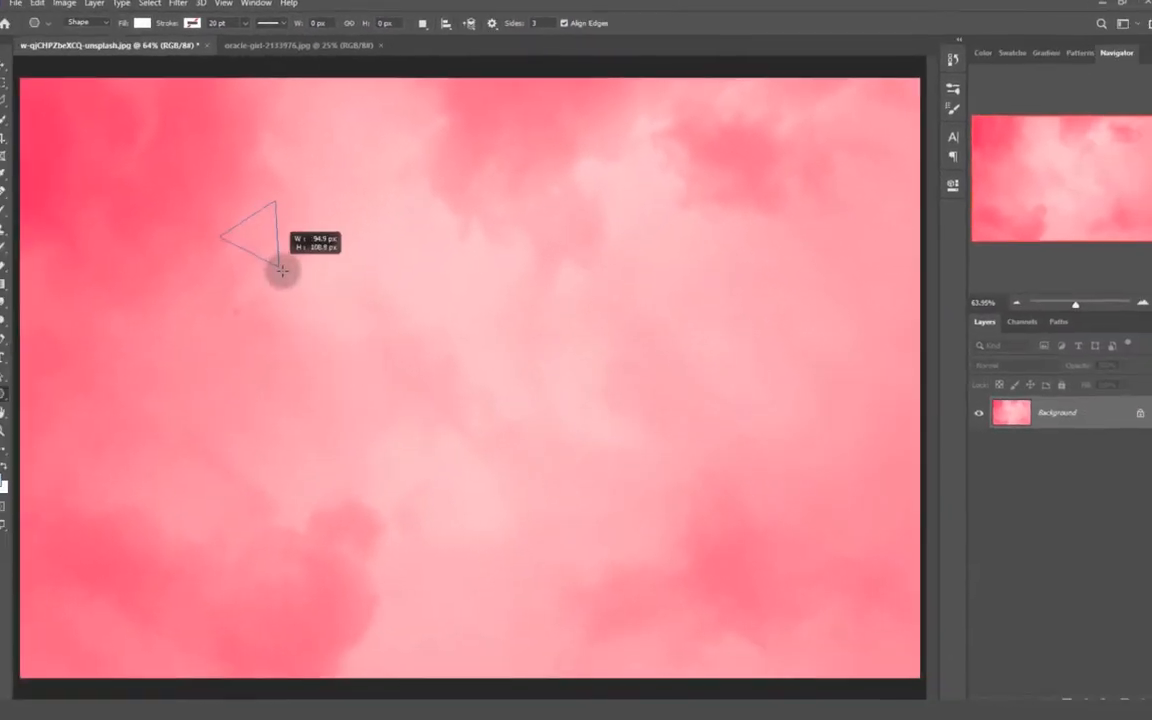
left_click_drag(340, 285, 318, 321)
left_click_drag(190, 303, 310, 338)
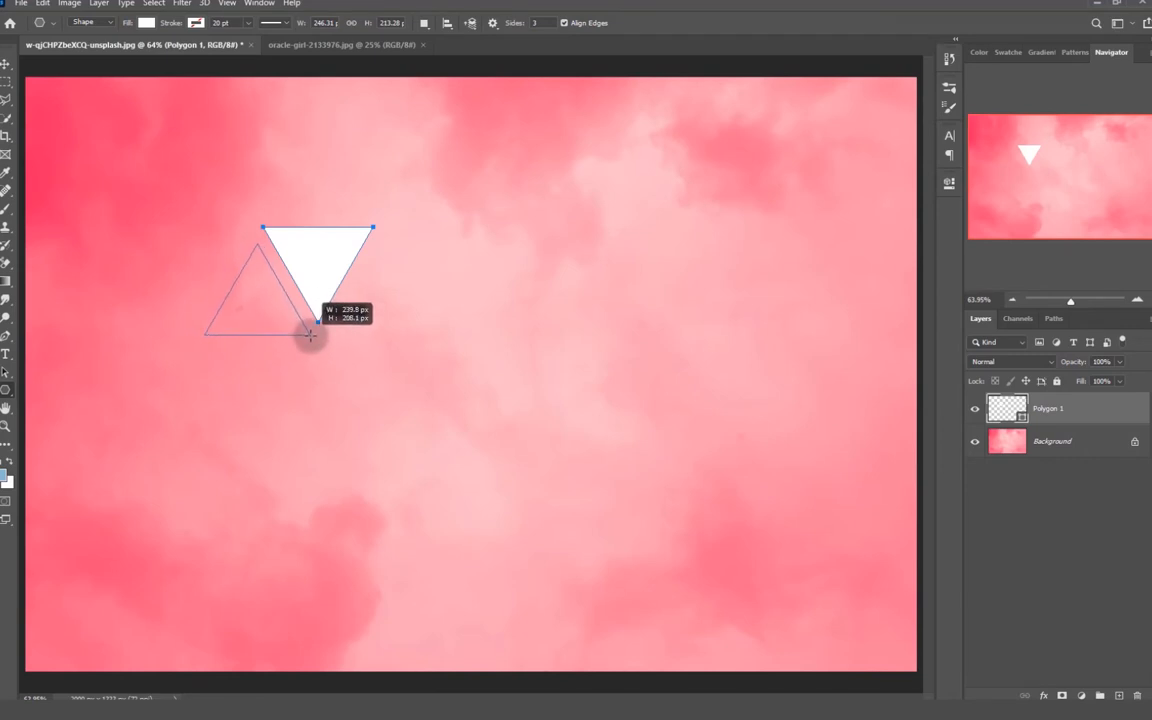
left_click_drag(310, 336, 314, 336)
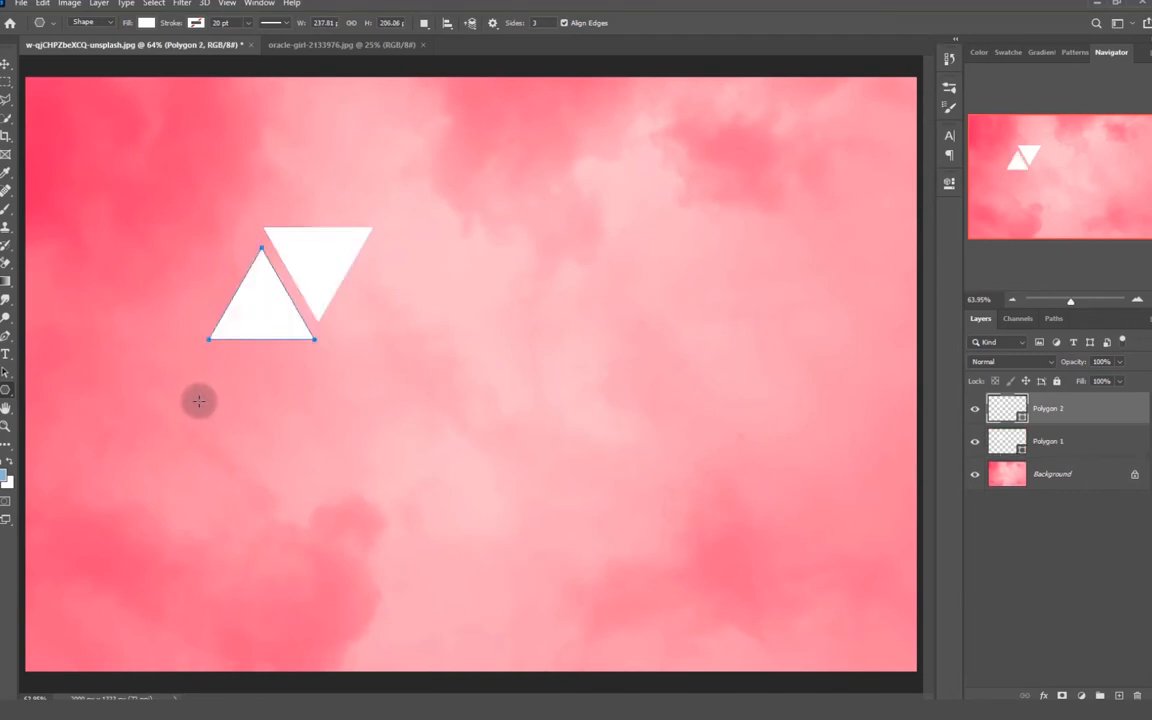
- Draw a downward triangle about 444 × 385 px below the small pair and an upward one about 685 × 604 px beside them
left_click_drag(171, 388, 113, 353)
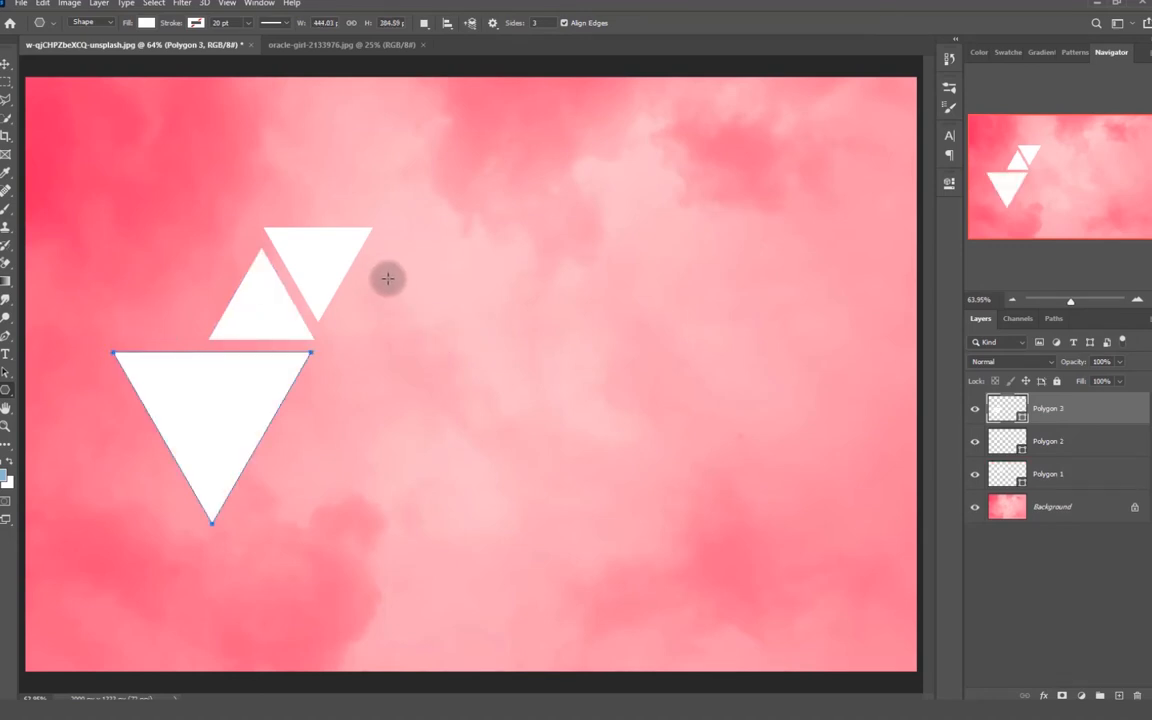
left_click_drag(386, 275, 574, 439)
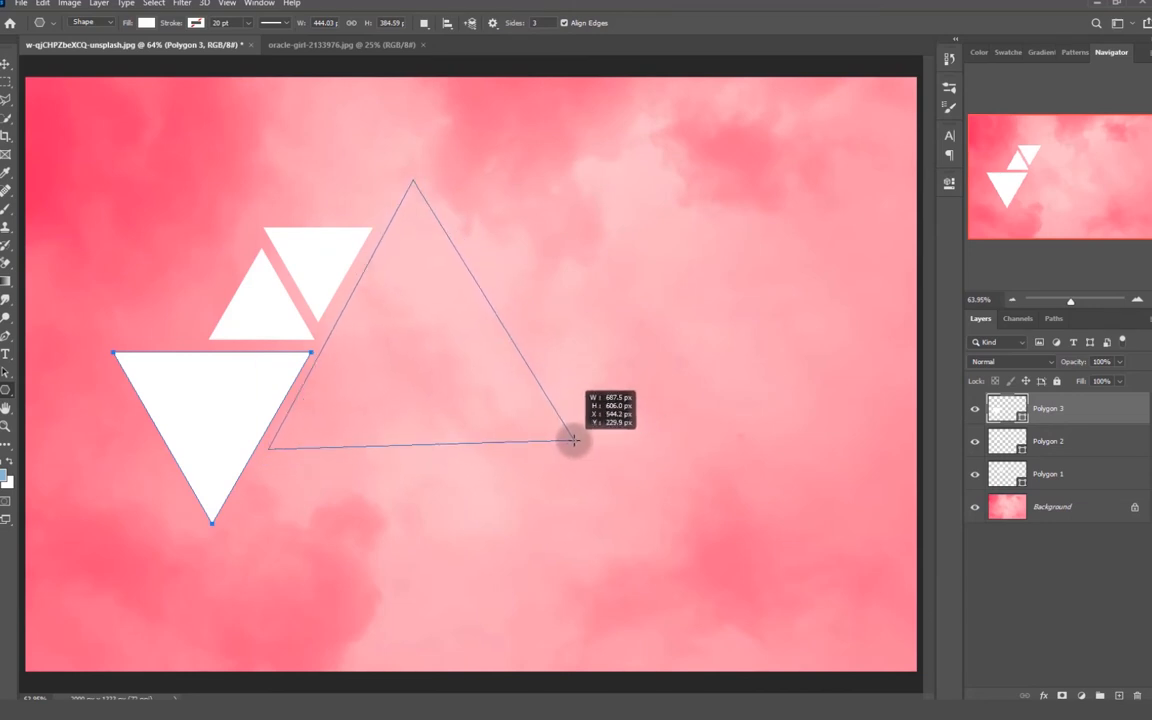
left_click_drag(574, 439, 574, 439)
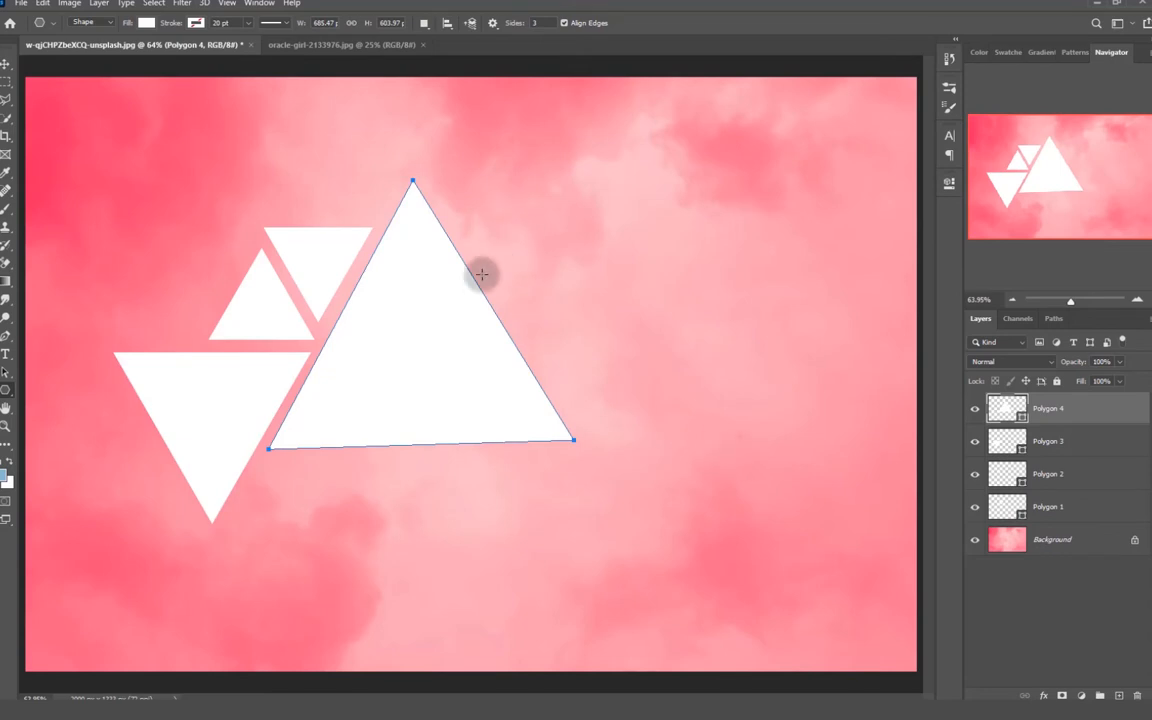
- Duplicate the larger downward triangle to the right side of the biggest triangle, and the small upward triangle beside that copy's lower tip
left_click(5, 65)
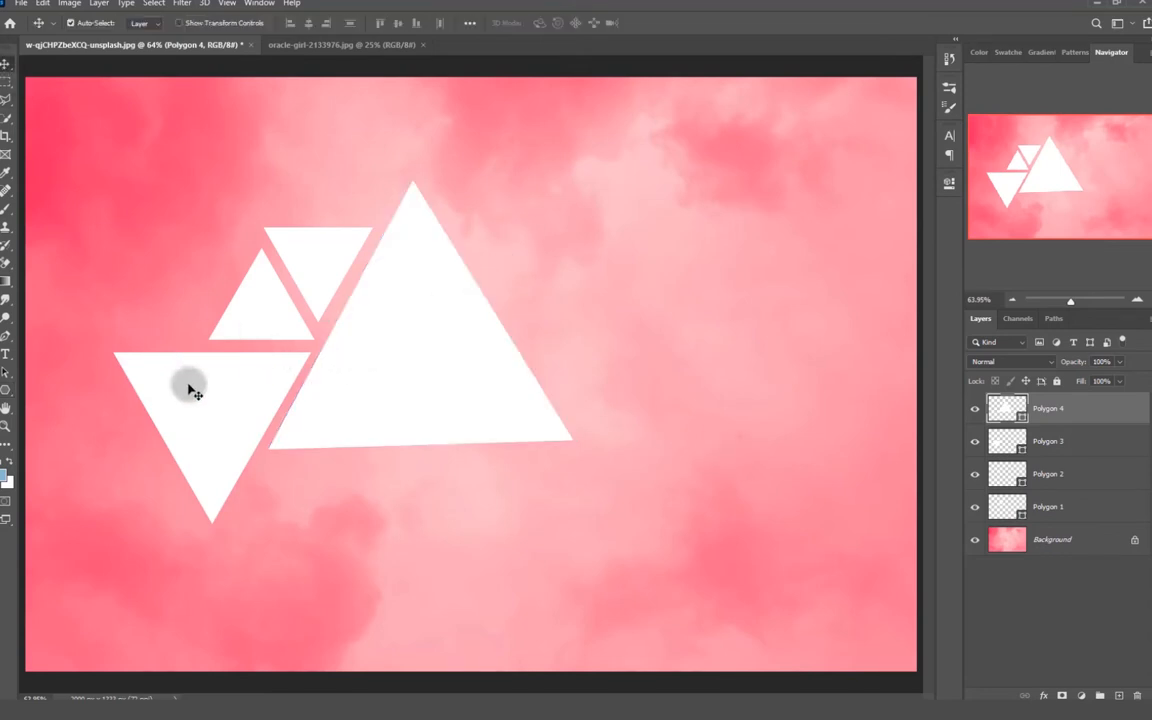
left_click_drag(206, 405, 555, 279)
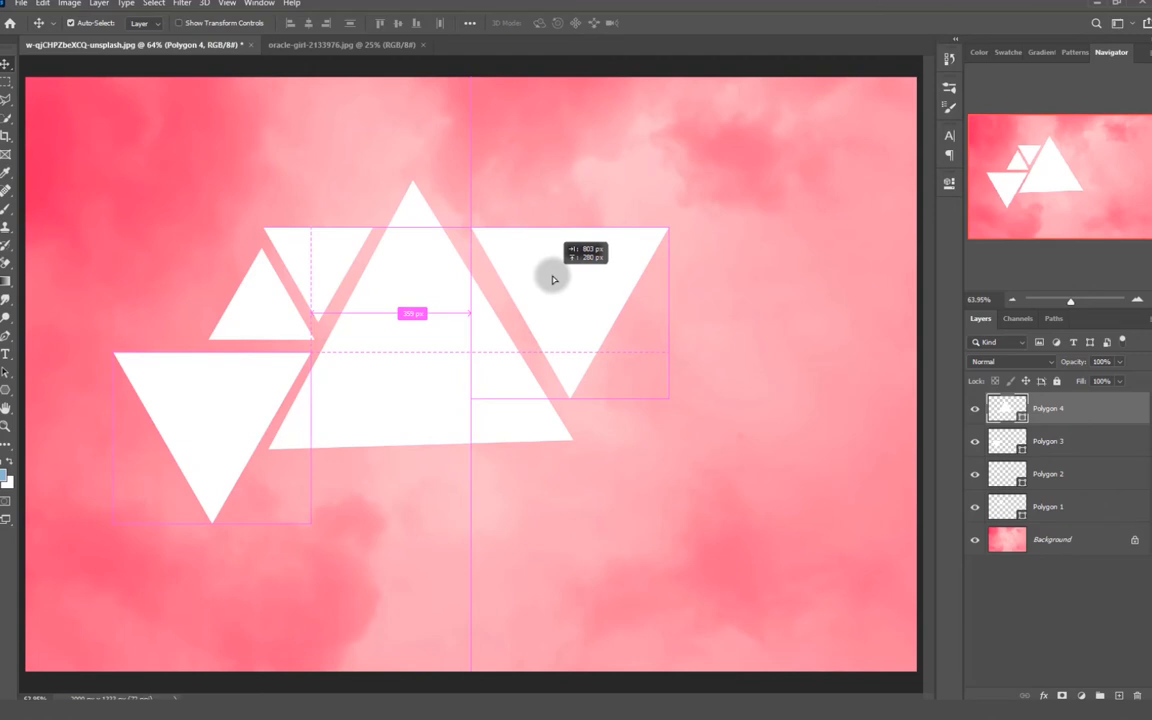
left_click_drag(553, 279, 544, 279)
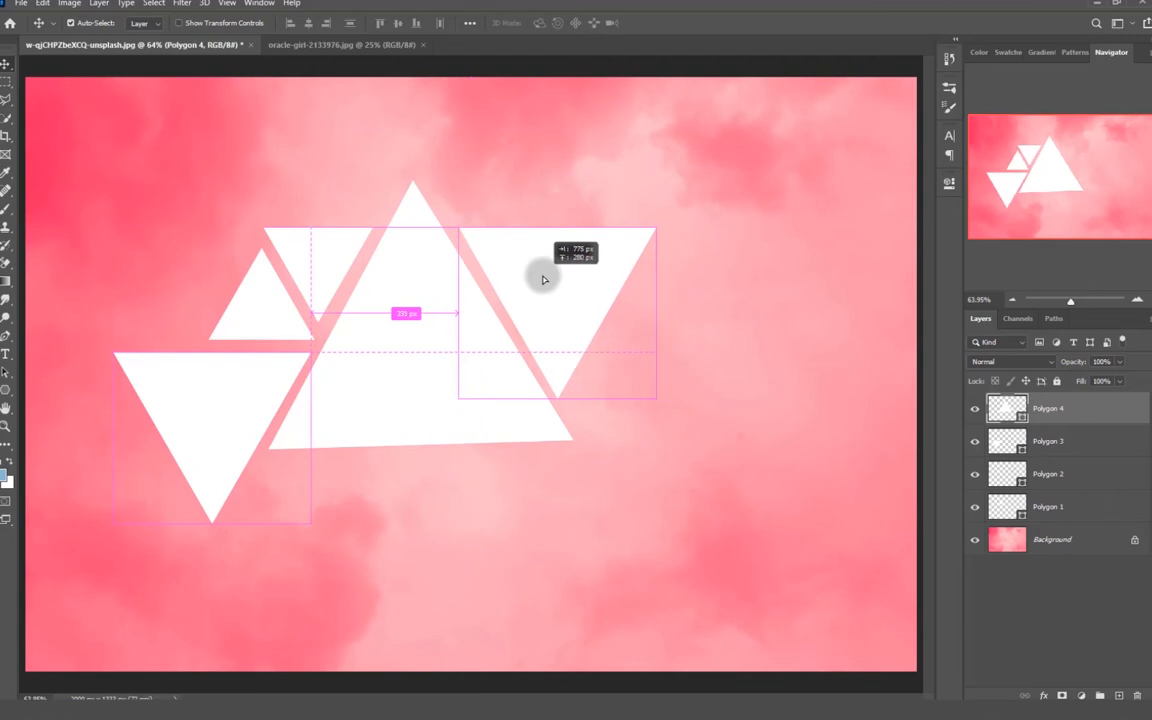
left_click_drag(544, 279, 540, 276)
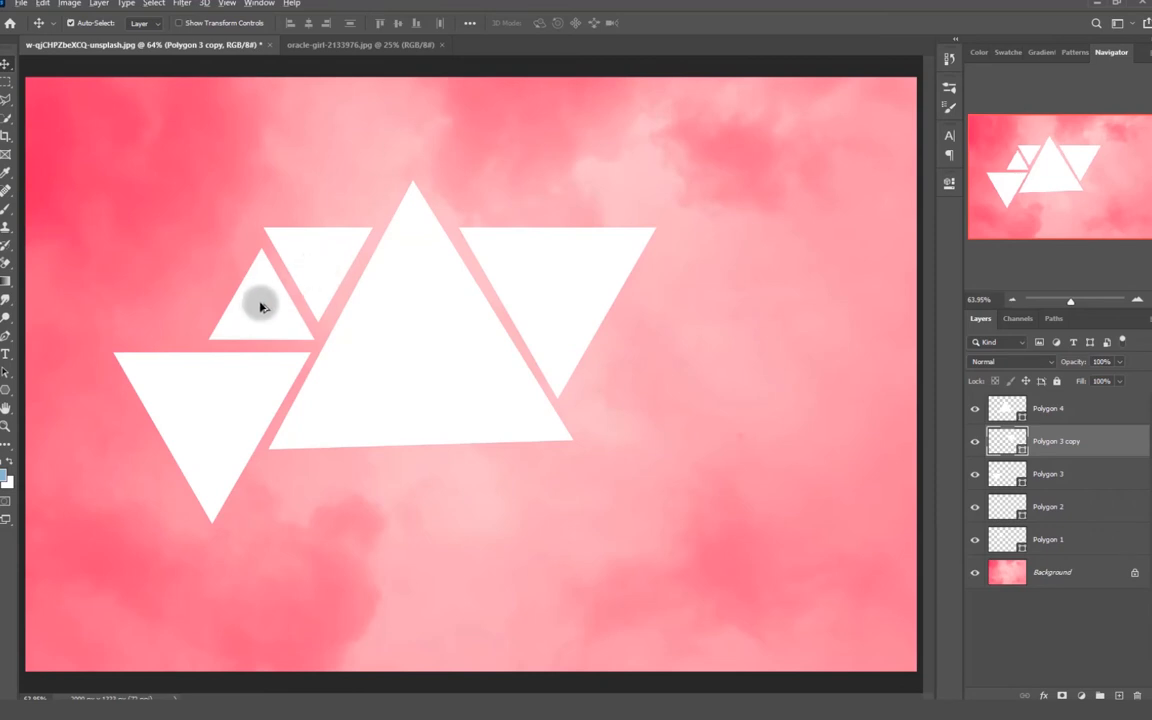
left_click_drag(260, 306, 612, 381)
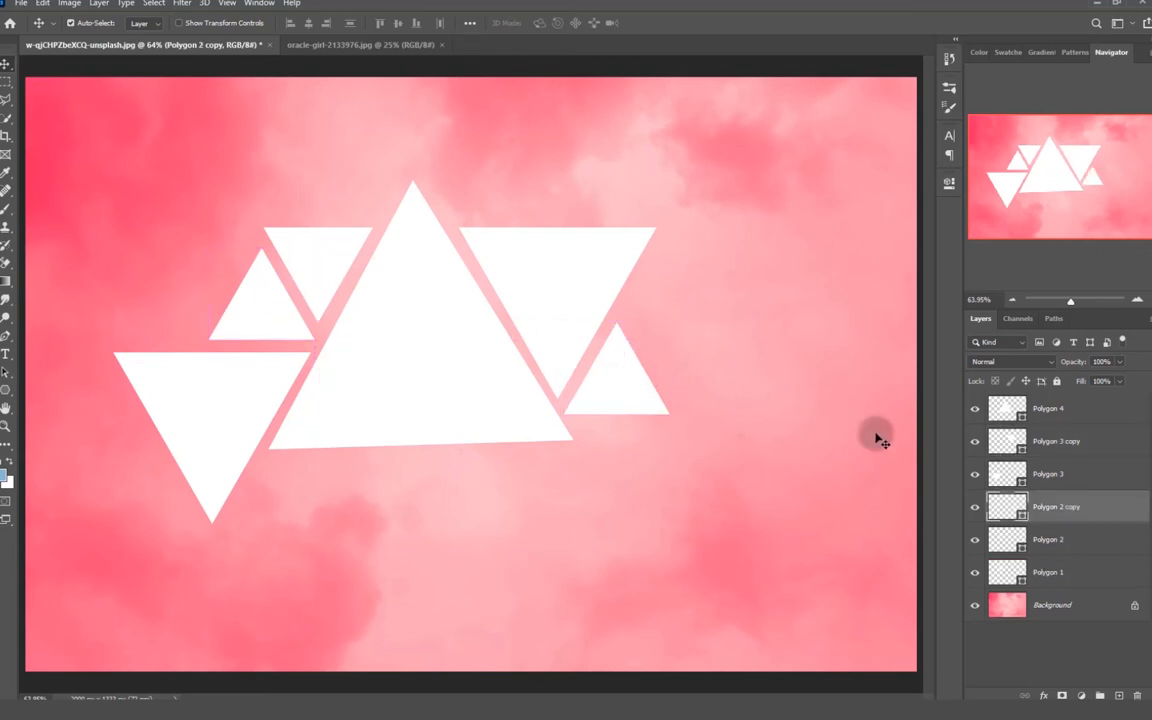
- Merge all six triangle layers, from Polygon 4 down to Polygon 1, into a single shape layer
left_click(1087, 410)
left_click(1060, 572, "shift")
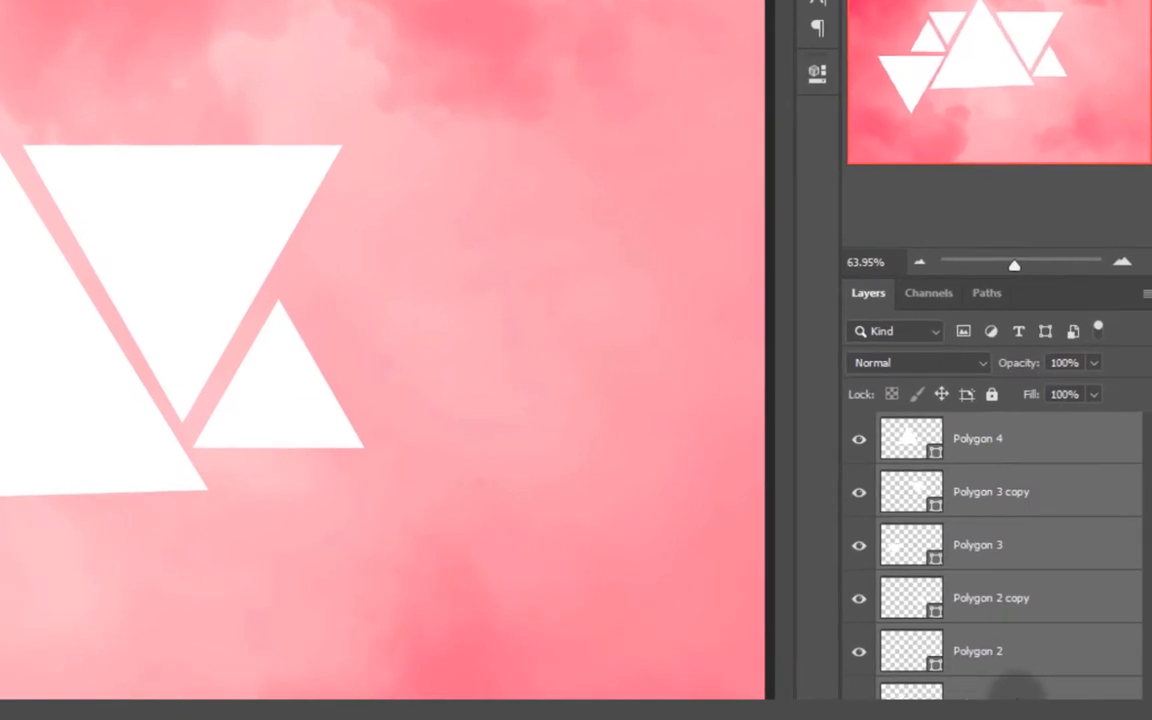
right_click(1010, 655)
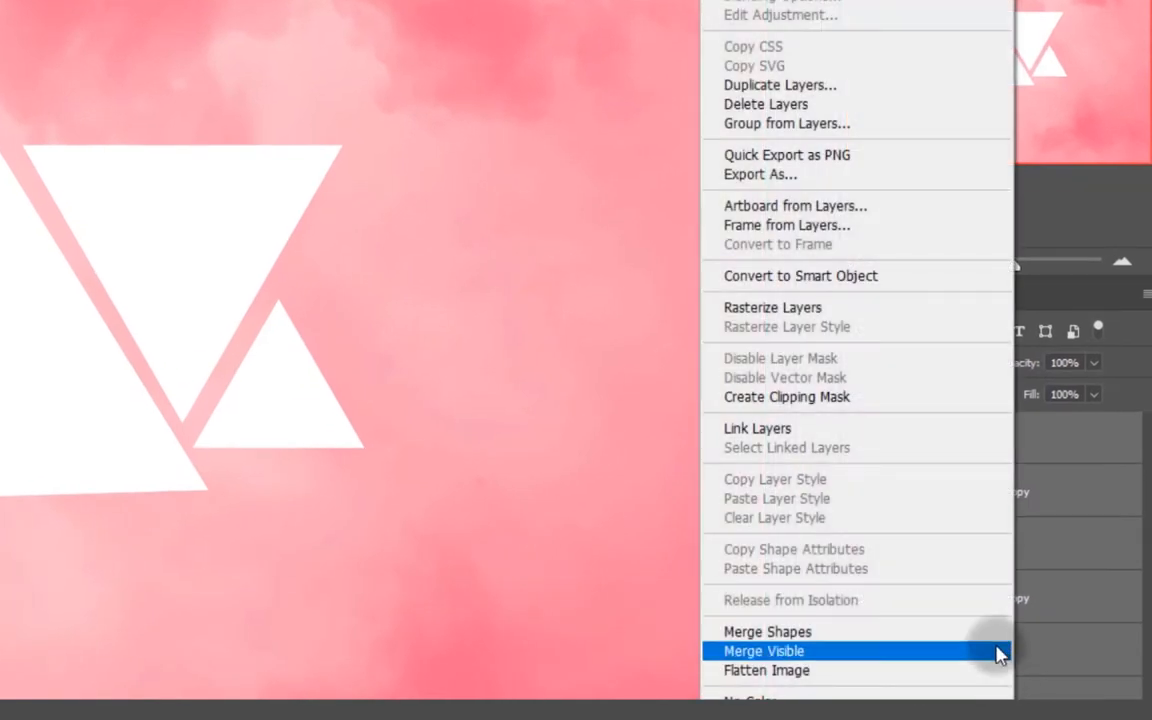
left_click(808, 632)
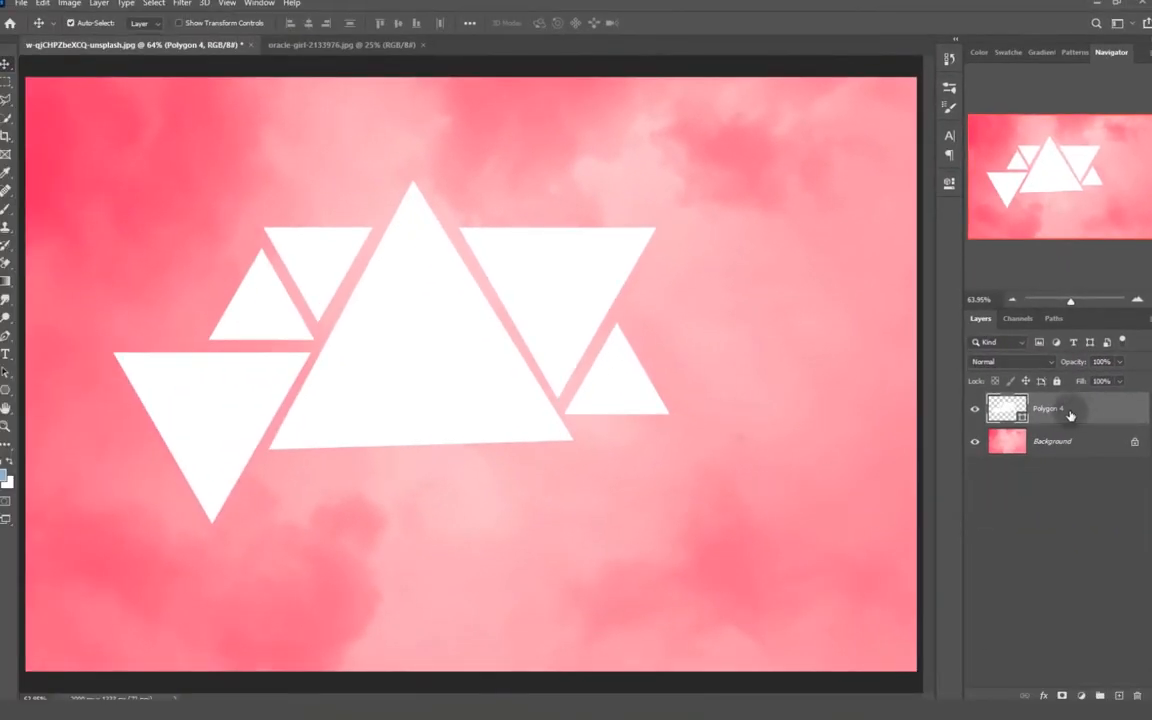
- Align the merged triangles to the horizontal and vertical centre of the whole canvas
key("ctrl+a")
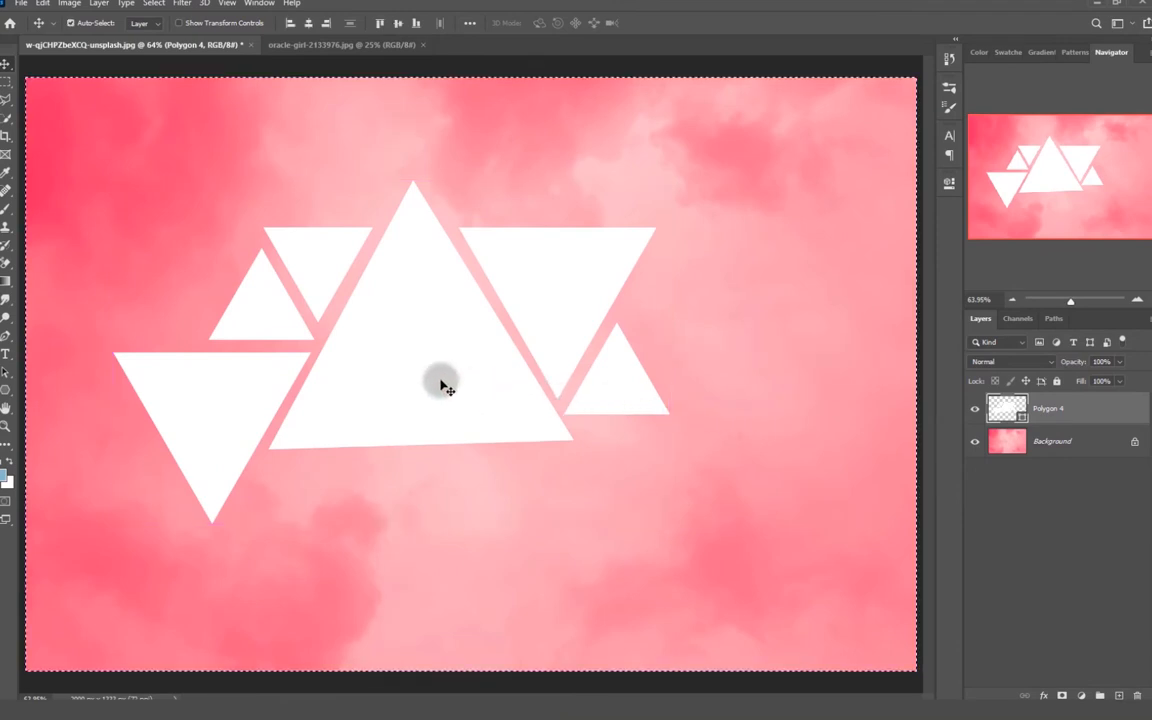
left_click(310, 24)
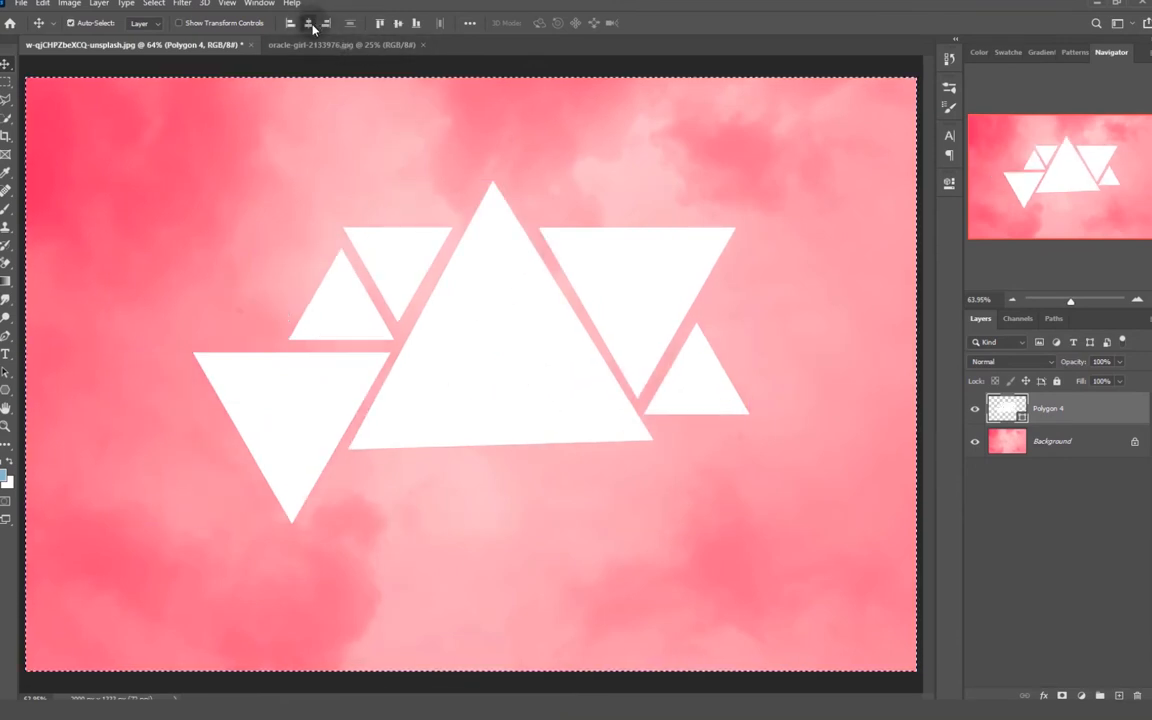
left_click(397, 24)
- Reposition the merged triangles slightly left of the canvas centre and remove the canvas selection
left_click_drag(491, 399, 450, 384)
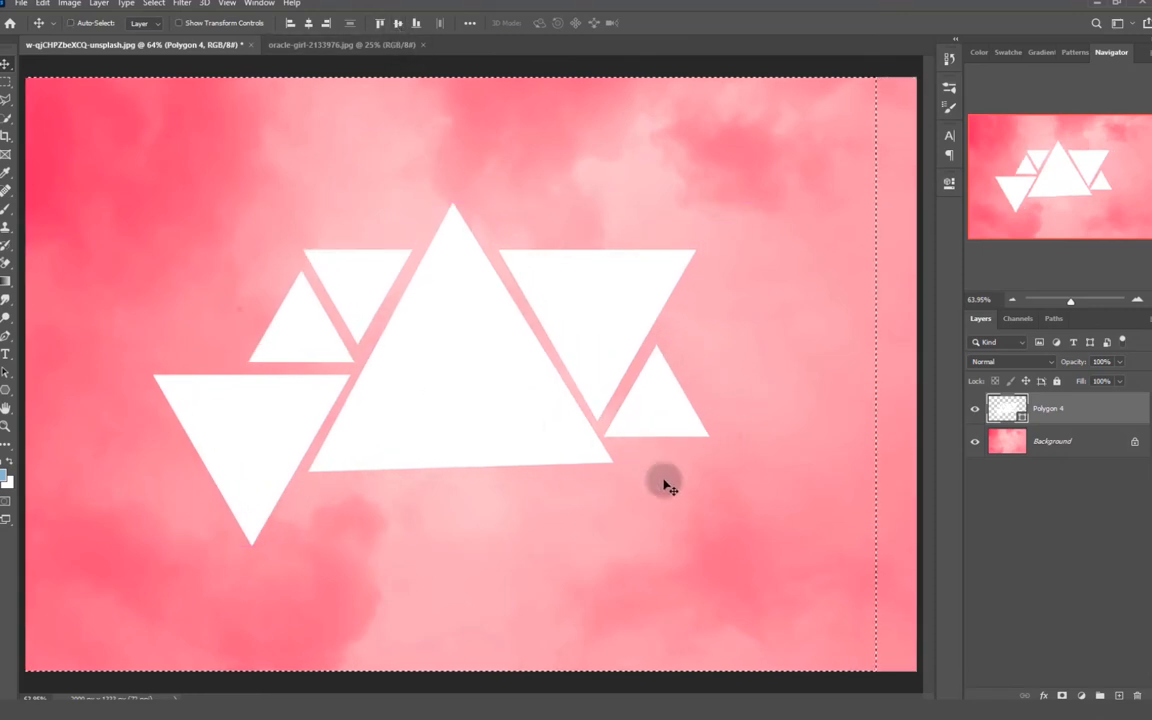
key("ctrl+d")
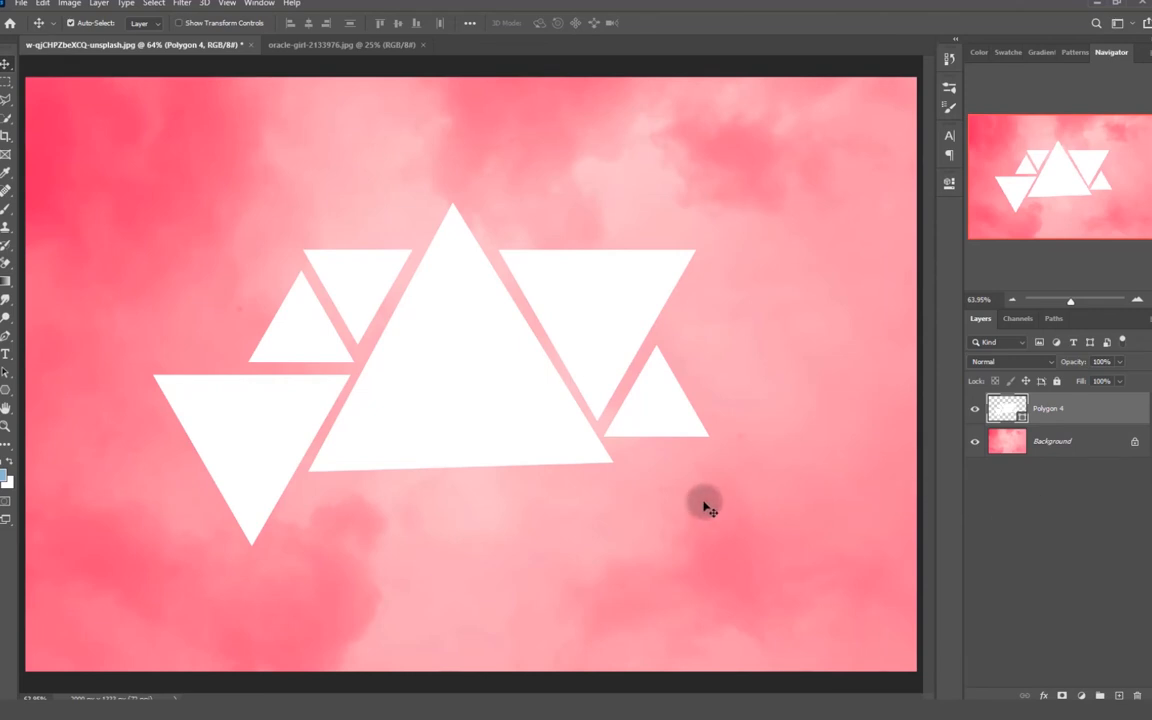
scroll(666, 504, "down", 3)
scroll(668, 504, "up", 3)
scroll(669, 508, "down", 1)
scroll(669, 508, "up", 1)
left_click_drag(470, 429, 491, 431)
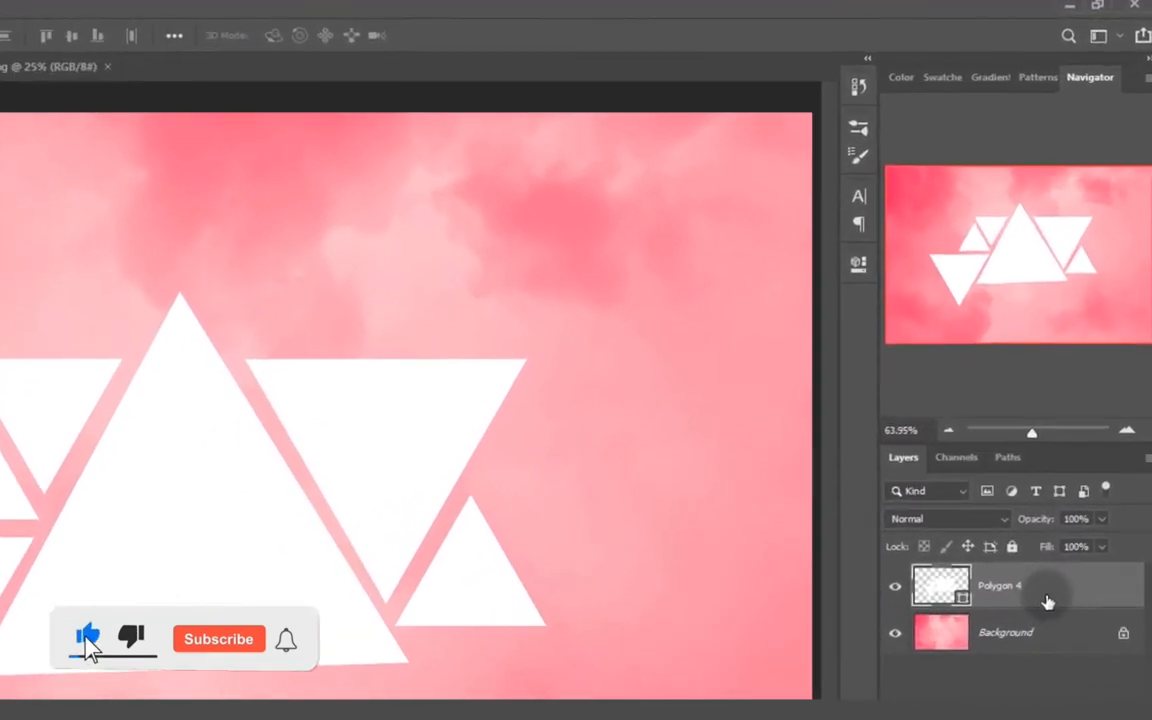
- Apply the first dark red-brown preset from the Natural style group to the merged triangle layer
right_click(1078, 412)
left_click(810, 203)
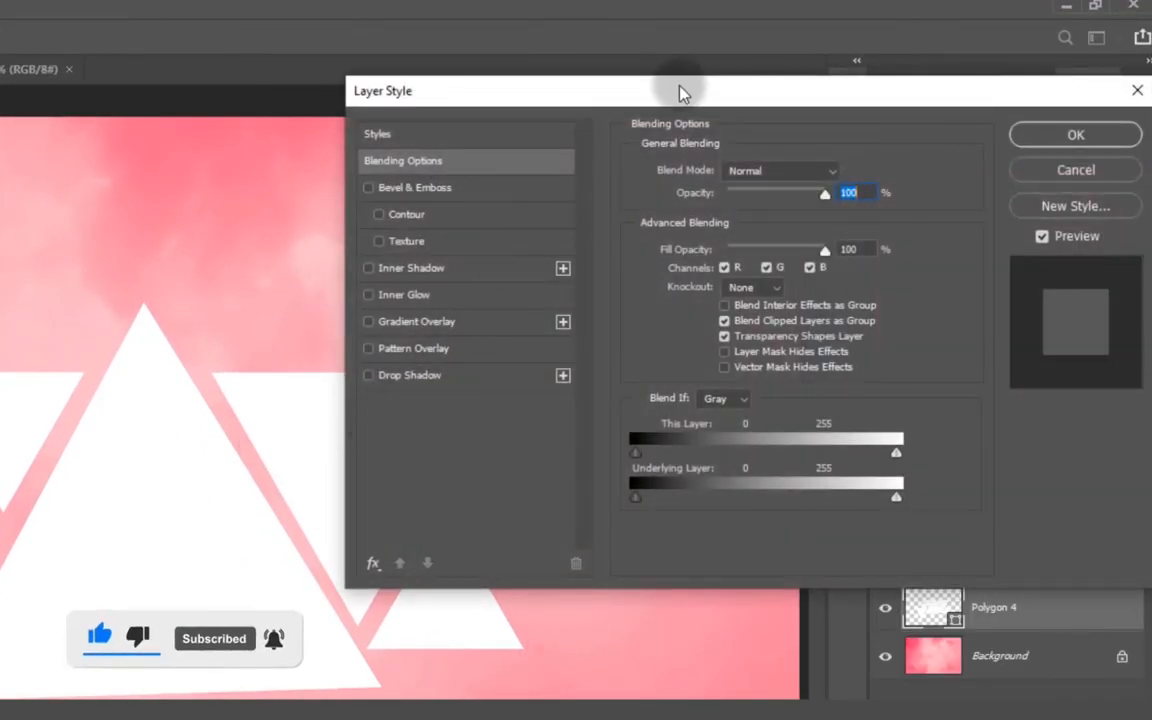
left_click_drag(611, 88, 542, 91)
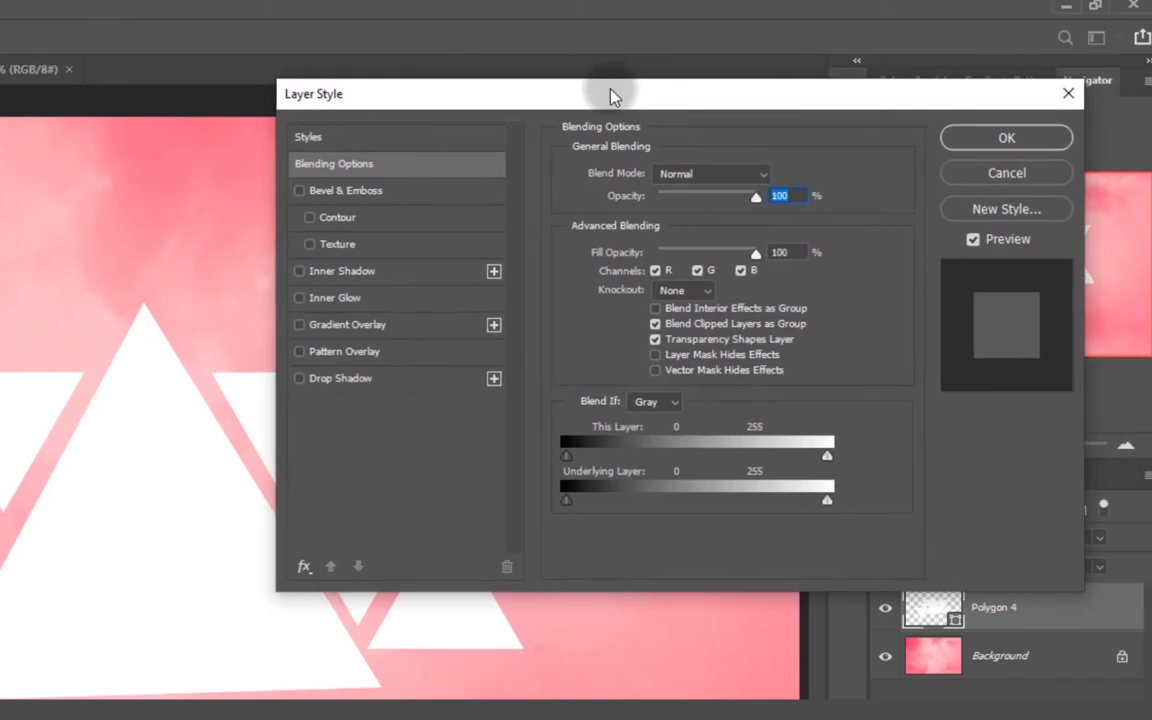
left_click(340, 138)
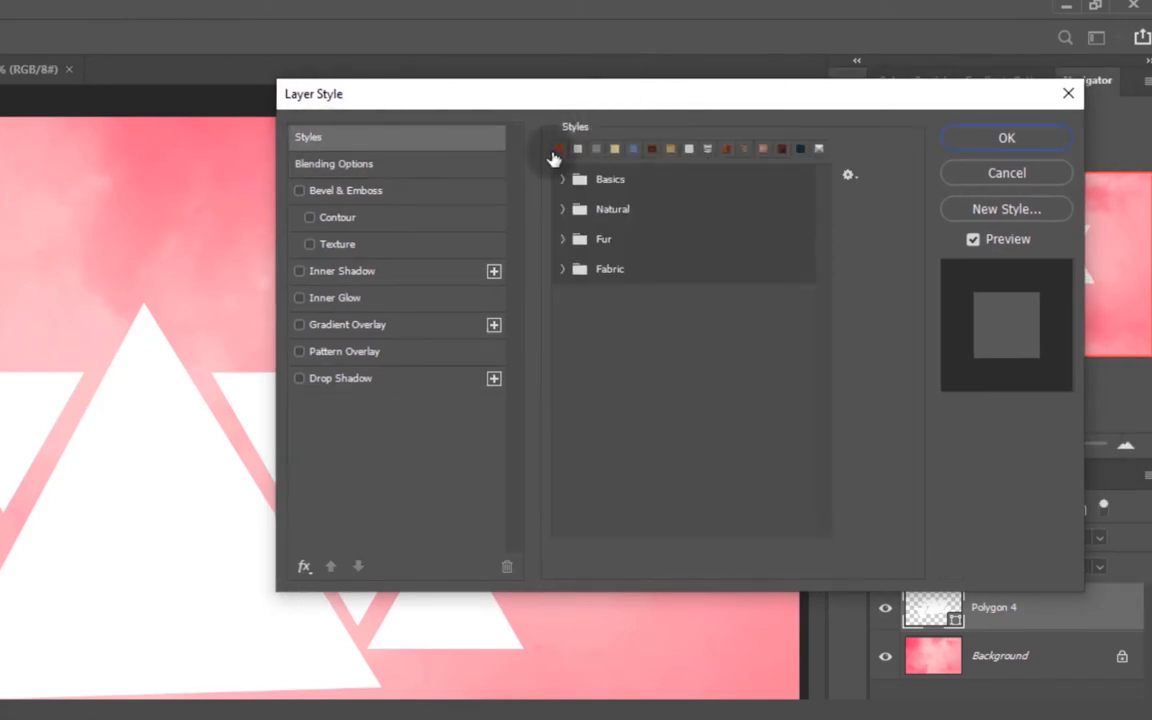
left_click(557, 217)
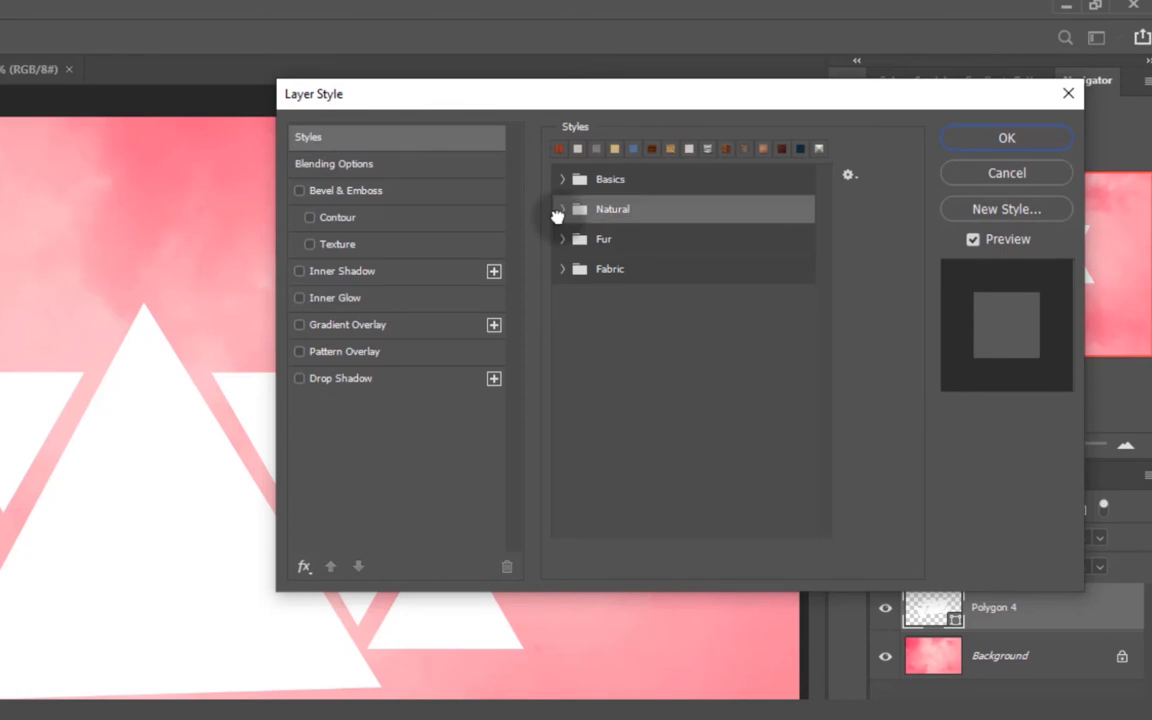
left_click(562, 210)
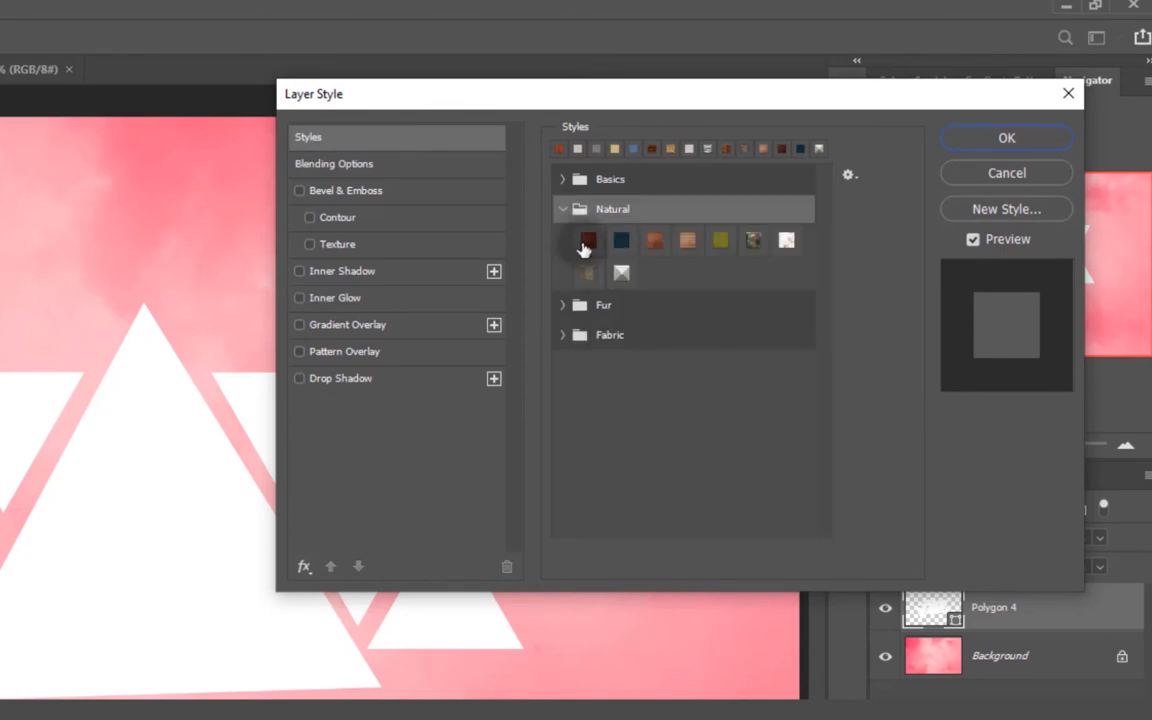
left_click(588, 240)
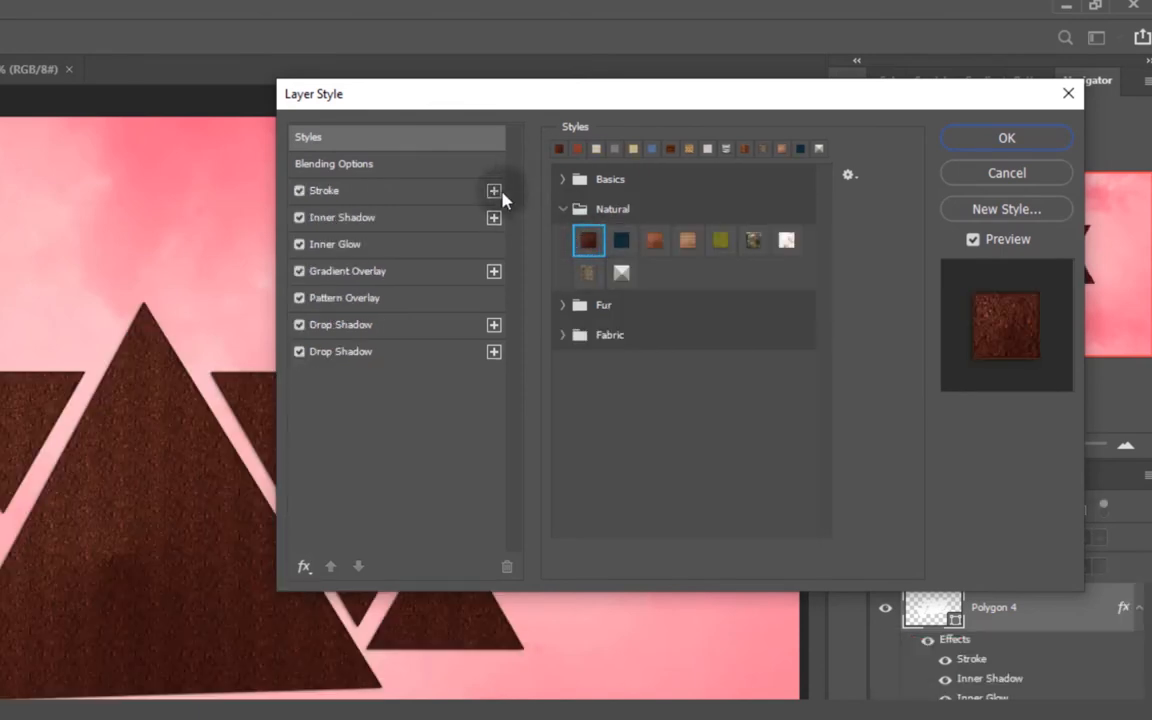
left_click_drag(553, 103, 663, 105)
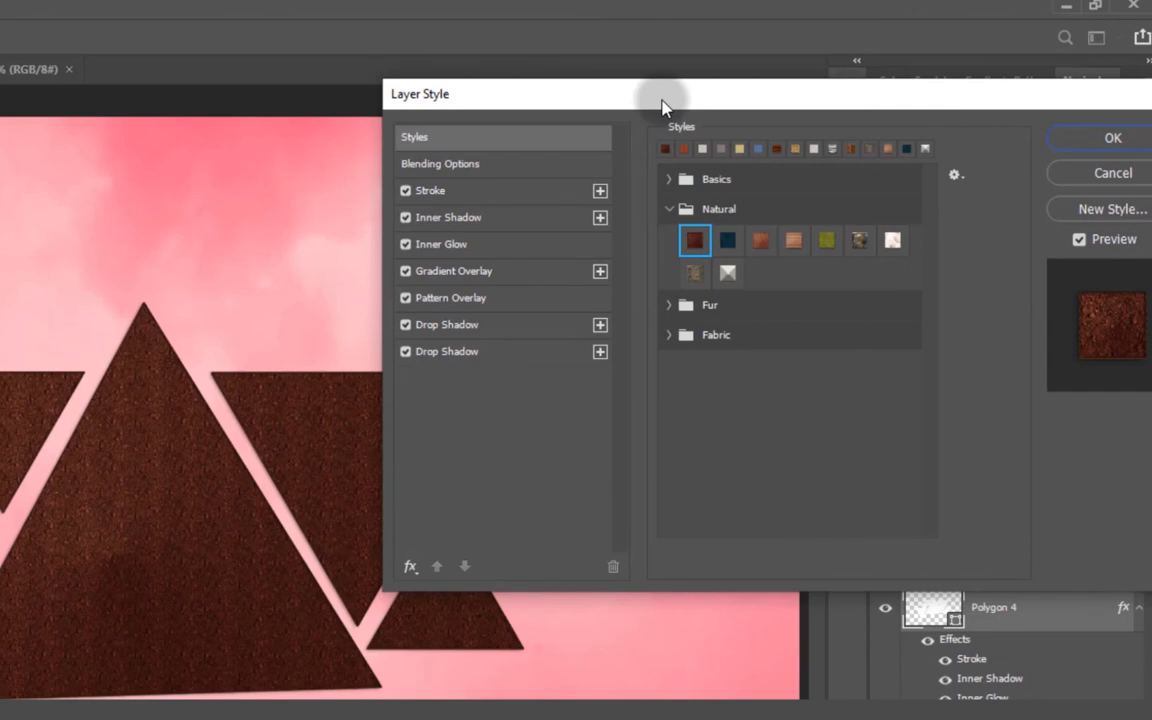
- Turn off Pattern Overlay in the triangle layer's style while keeping its other effects, and accept the style
left_click(440, 298)
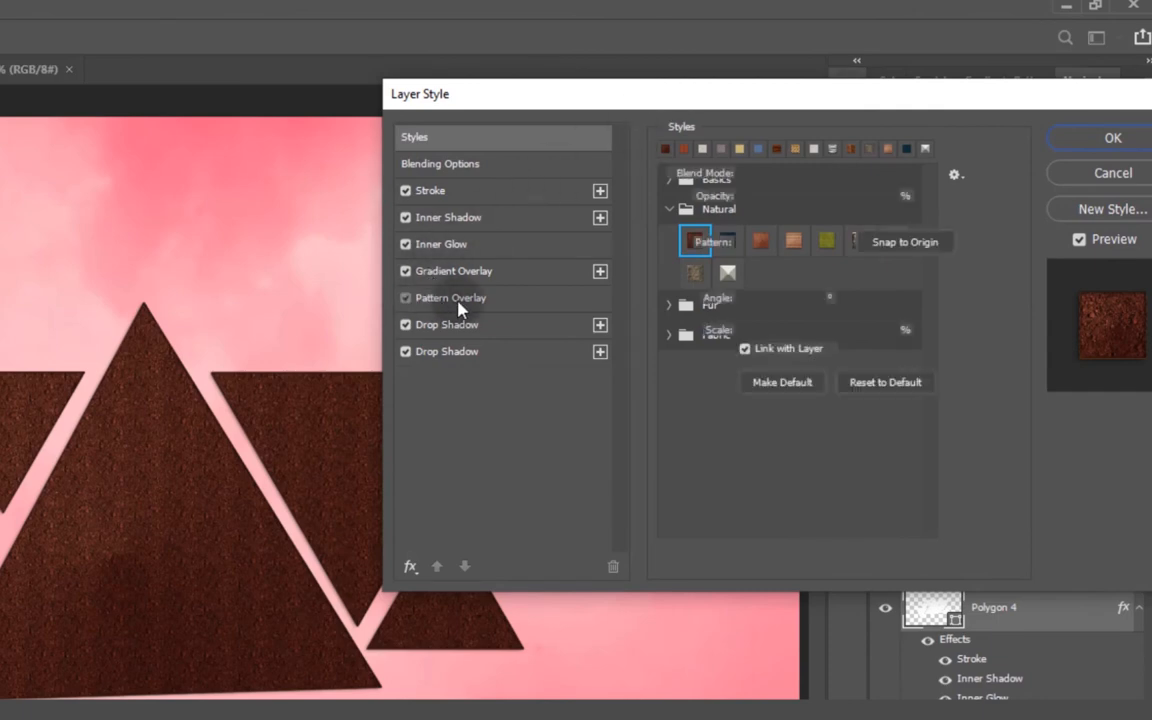
left_click(405, 298)
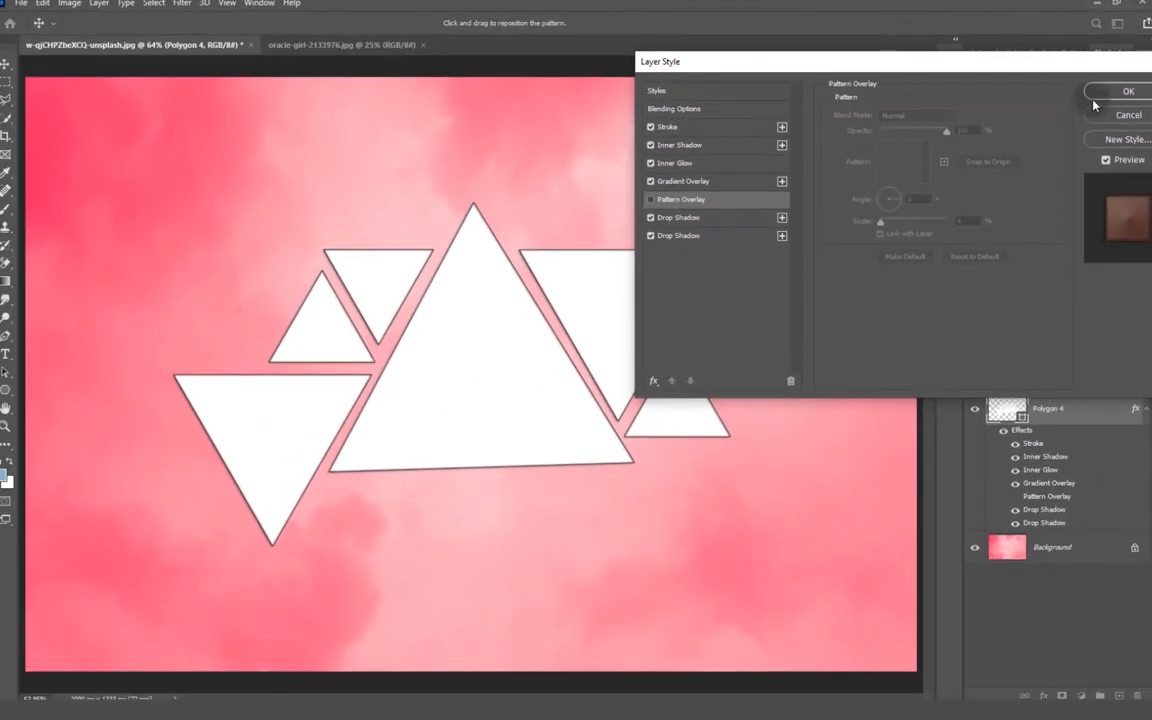
left_click(1100, 99)
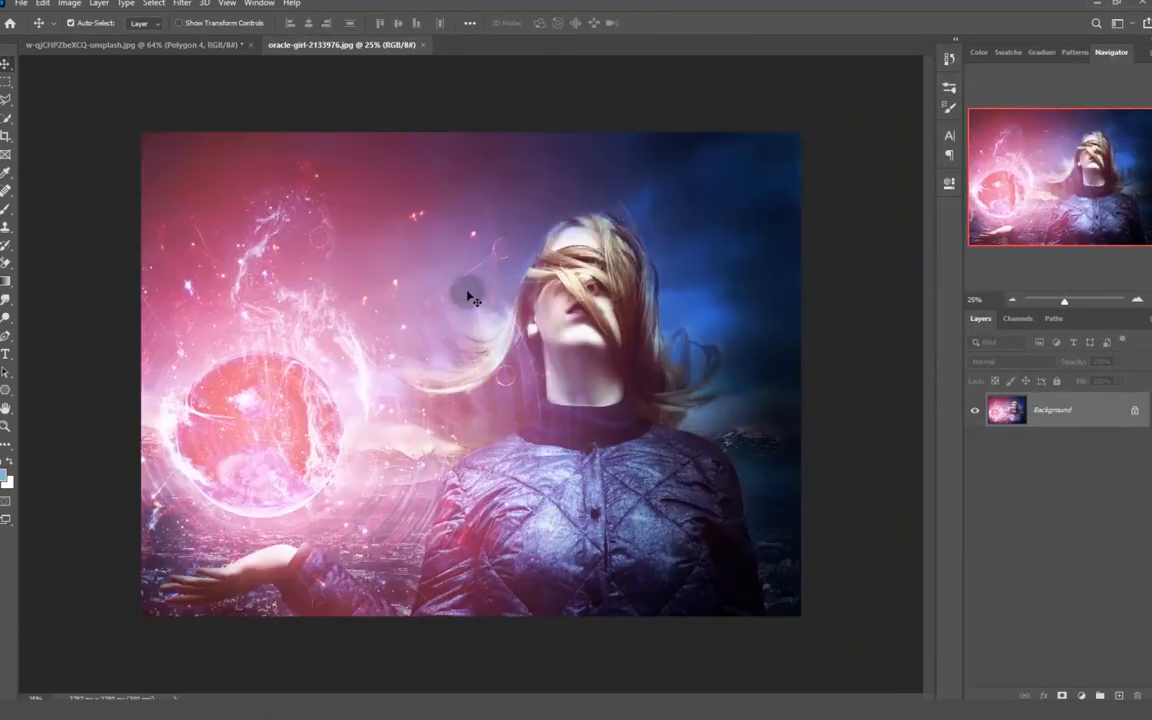
- Copy the oracle-girl image into the triangles document as a new layer above the merged triangles
left_click(310, 44)
left_click_drag(433, 303, 127, 52)
left_click(120, 45)
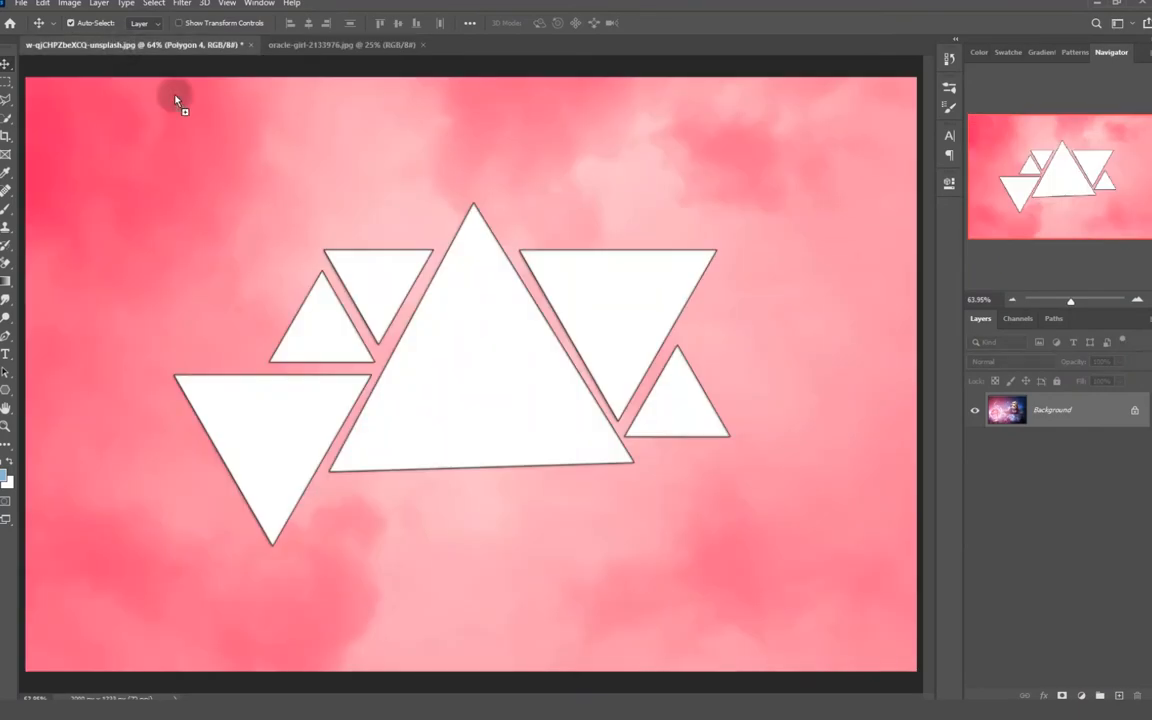
left_click_drag(513, 378, 503, 455)
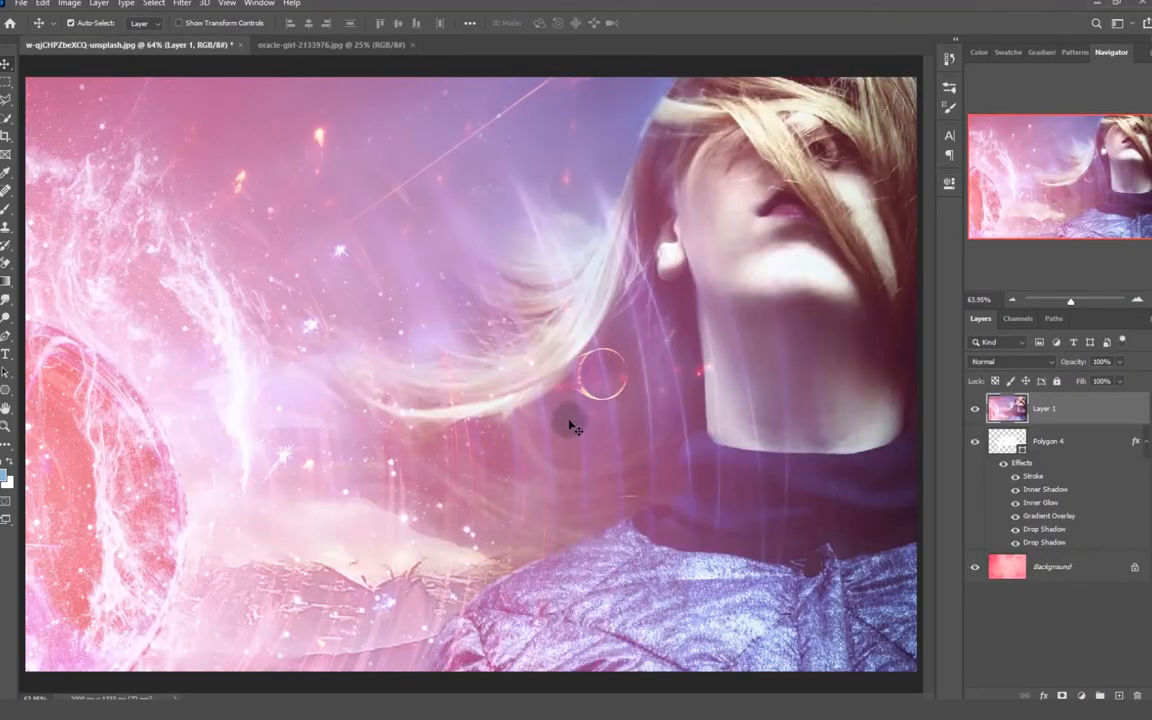
- Scale the oracle-girl photo down to slightly larger than the canvas, centre it, and clip it to the merged triangles layer
key("ctrl+t")
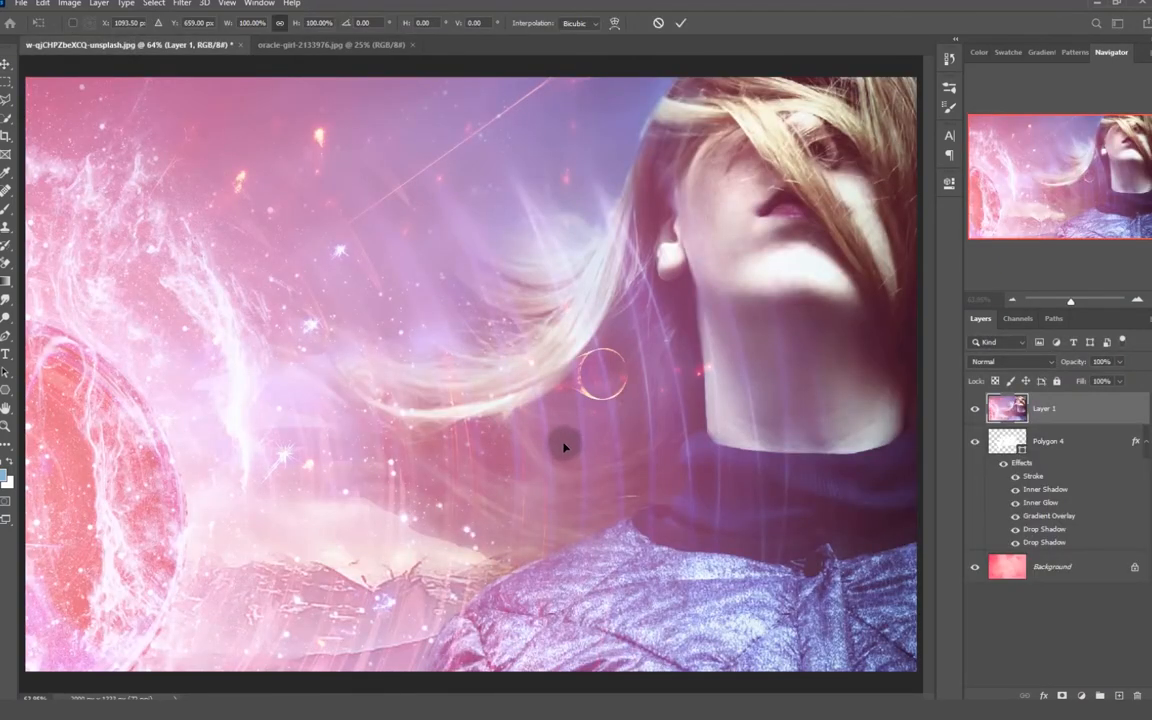
key("ctrl+0")
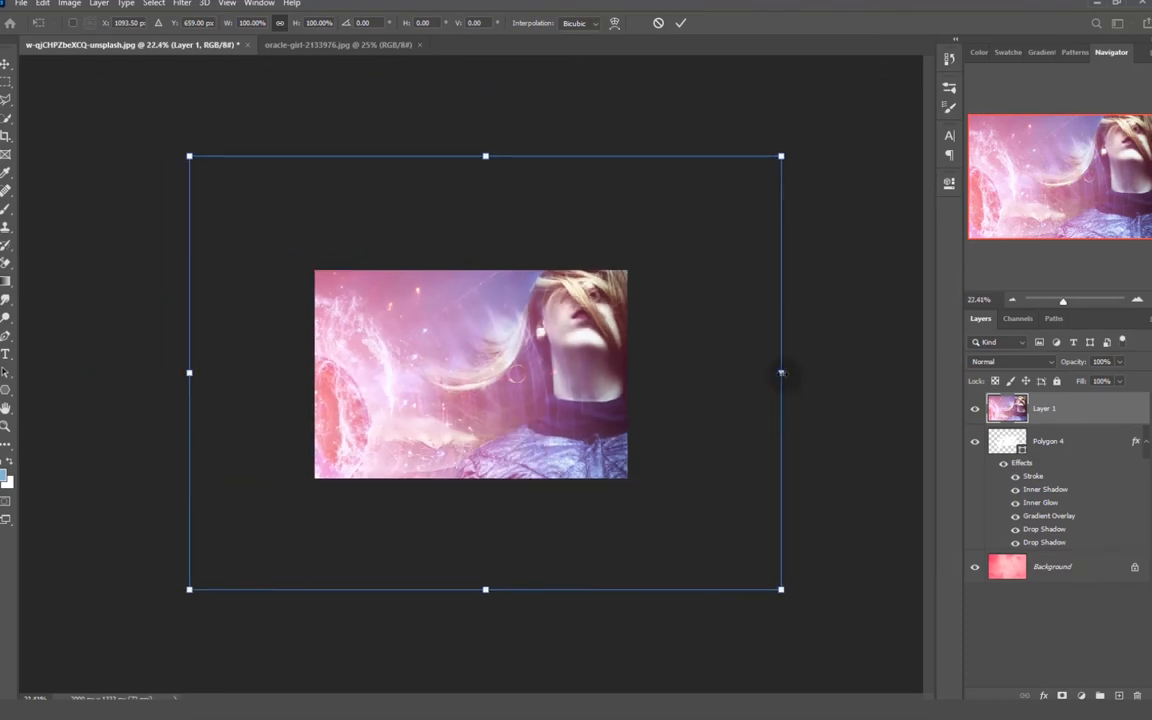
left_click_drag(781, 373, 538, 374)
left_click_drag(416, 407, 522, 406)
key("Return")
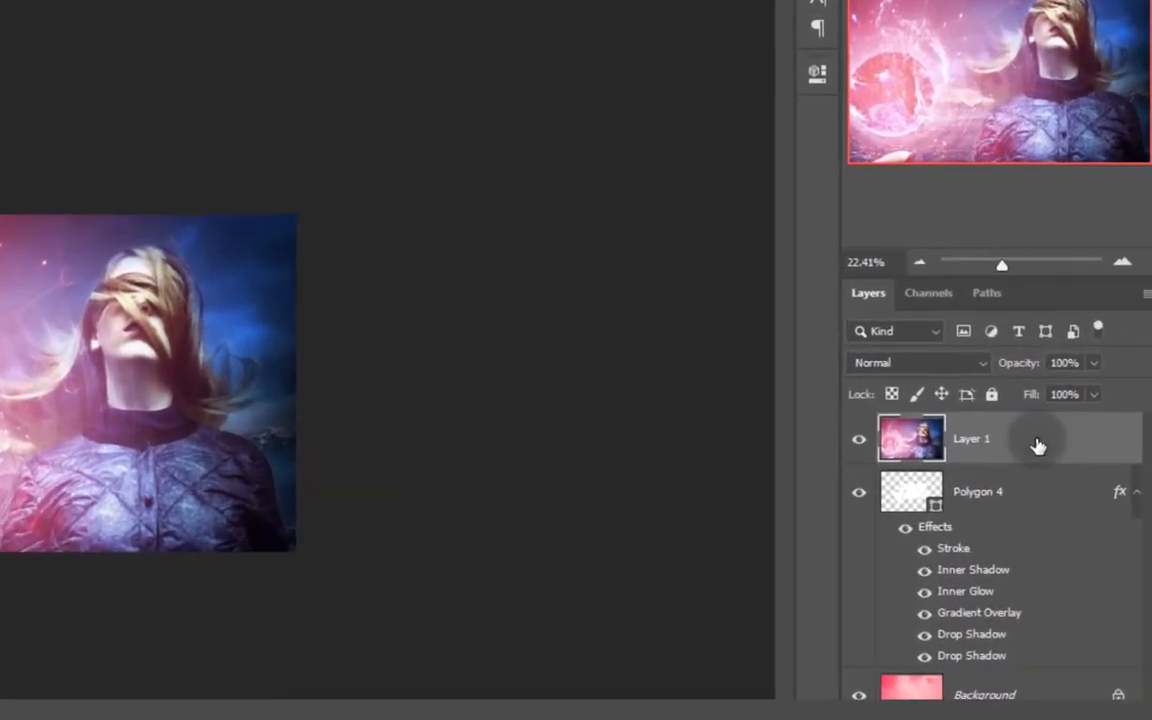
right_click(1037, 446)
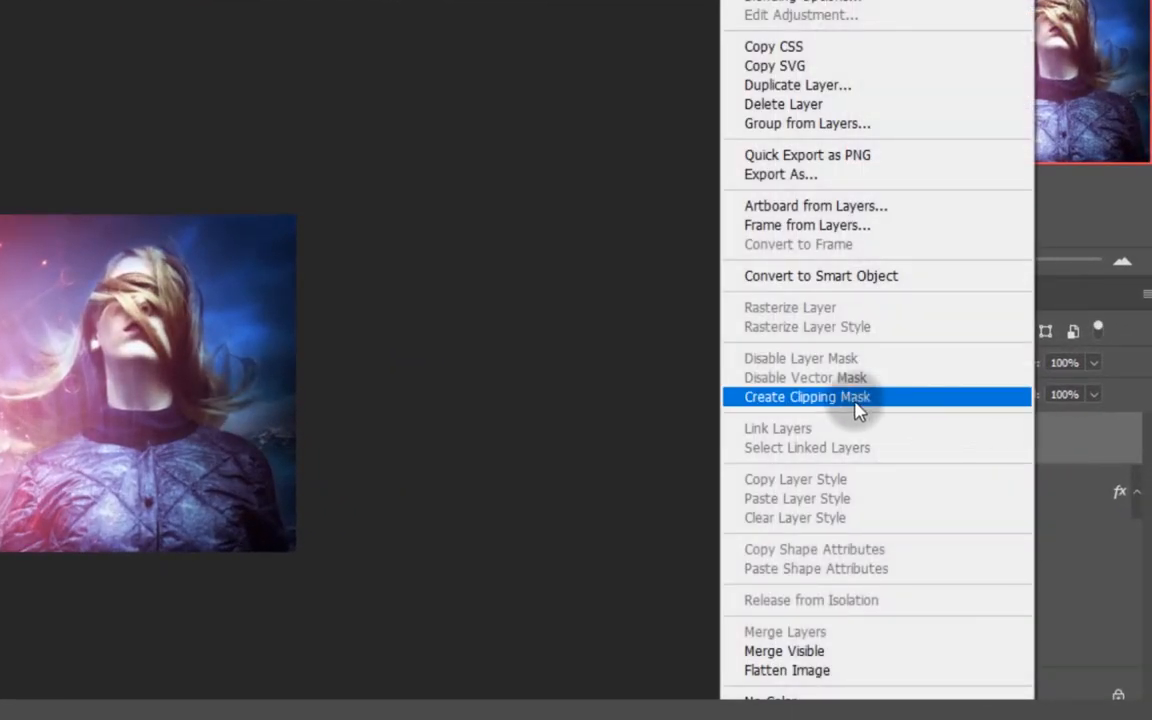
left_click(788, 397)
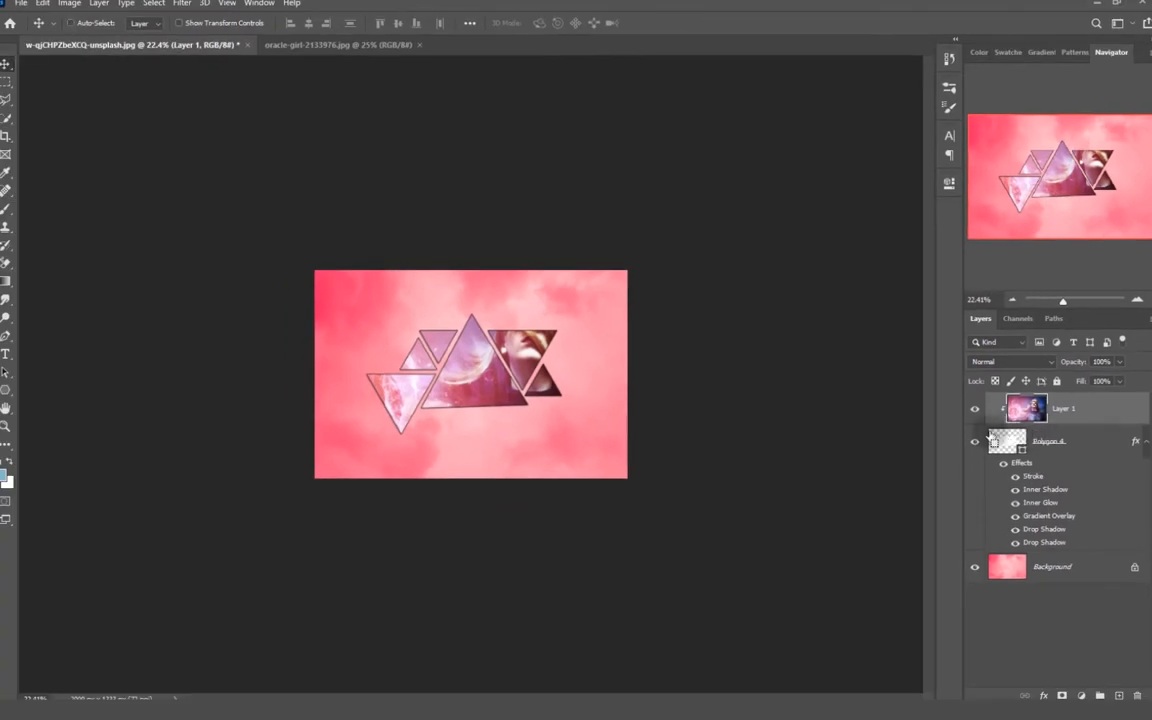
- Shrink and reposition the clipped photo so the face spans the large central triangle and the upper triangle to its right
key("ctrl+t")
scroll(555, 429, "up", 5)
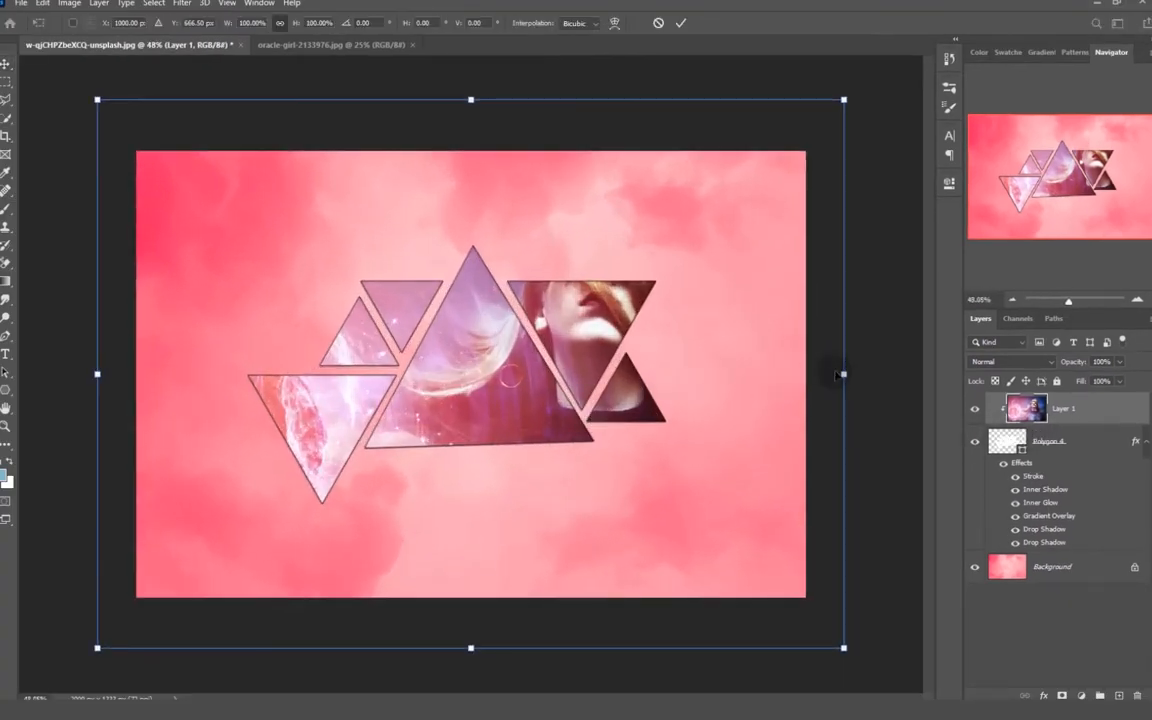
left_click_drag(843, 374, 681, 374)
left_click_drag(512, 492, 581, 505)
left_click_drag(164, 602, 220, 562)
left_click_drag(425, 514, 380, 543)
key("Return")
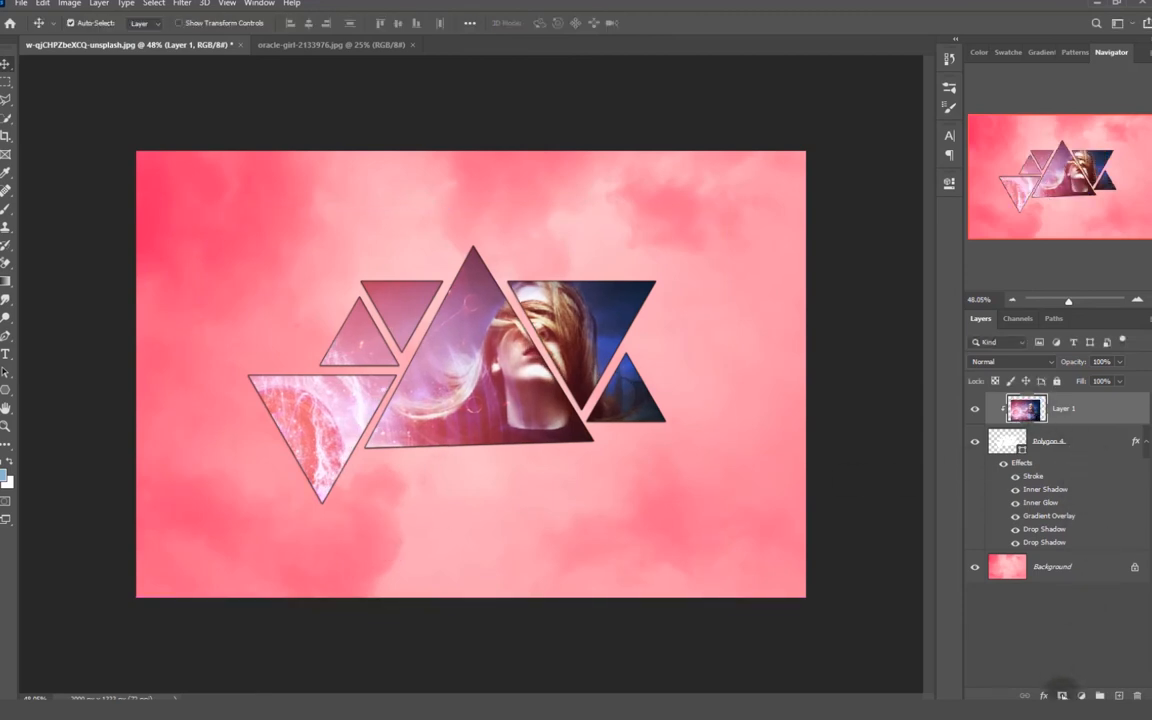
- Add a Solid Color fill layer in magenta #ce00aa above the clipped photo
left_click(1083, 695)
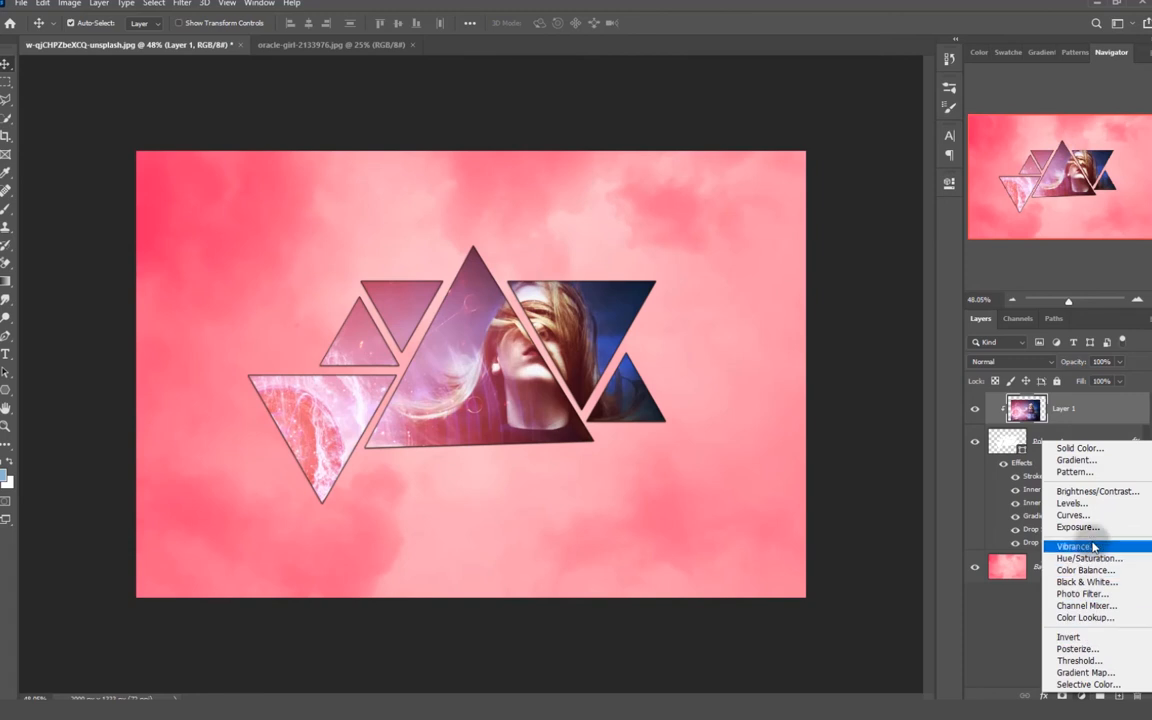
left_click(1085, 444)
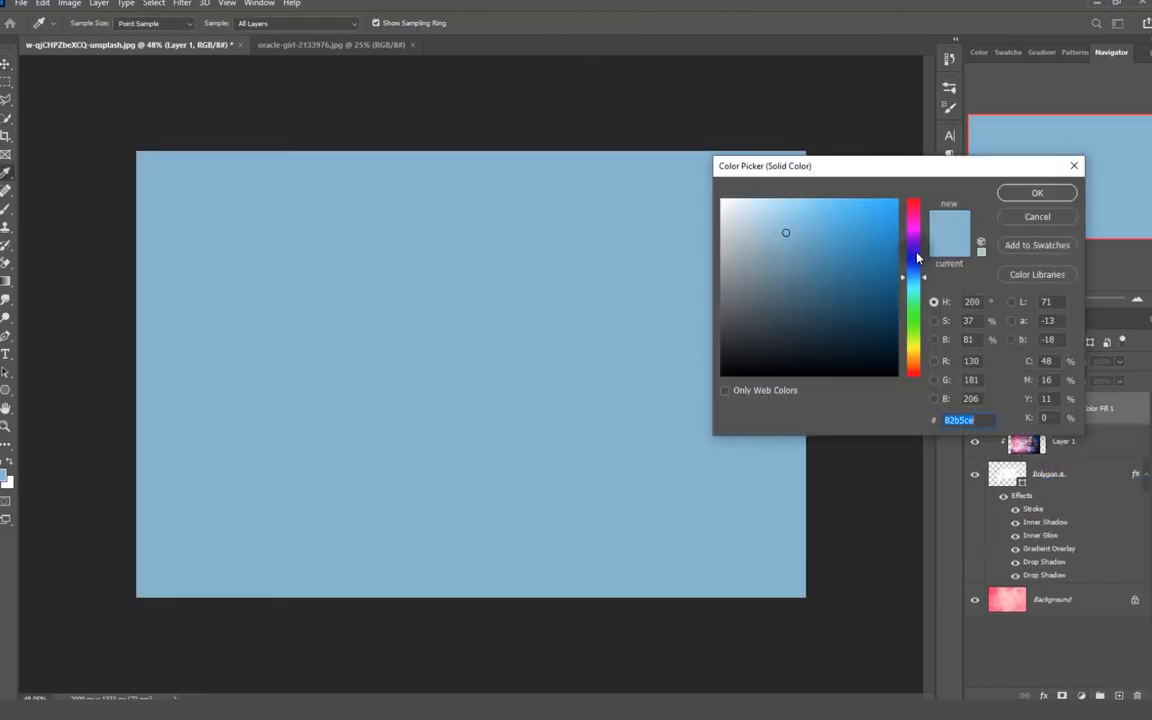
left_click(914, 226)
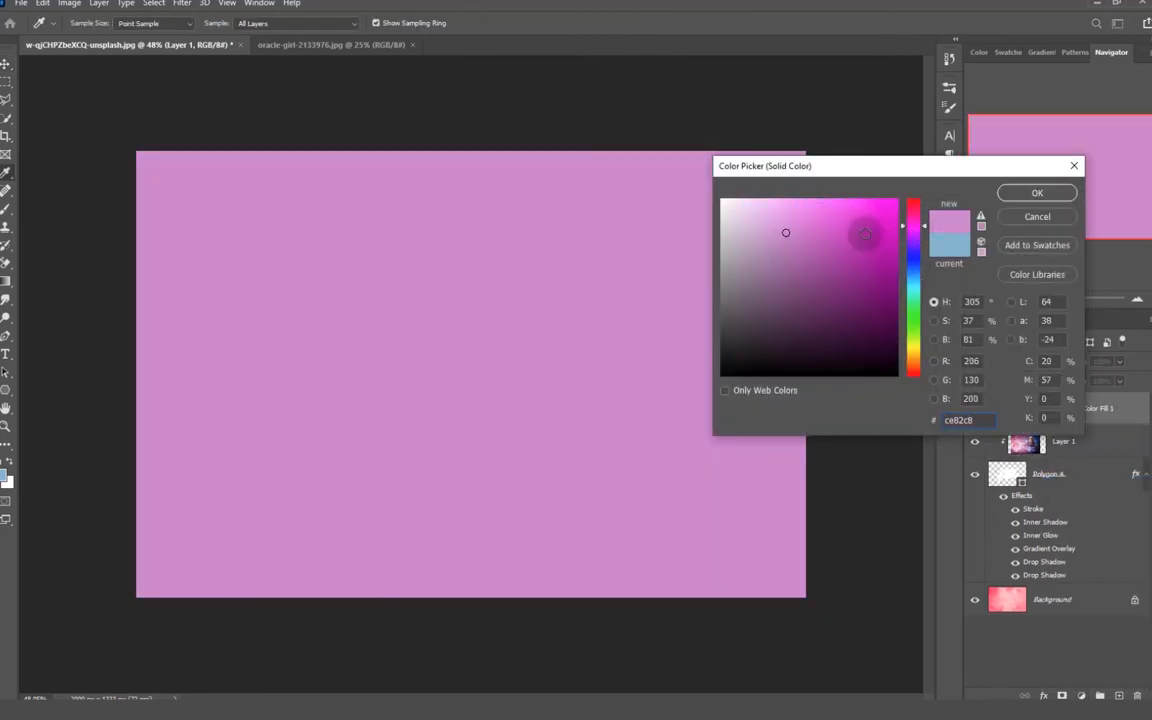
left_click(900, 237)
left_click_drag(912, 230, 910, 229)
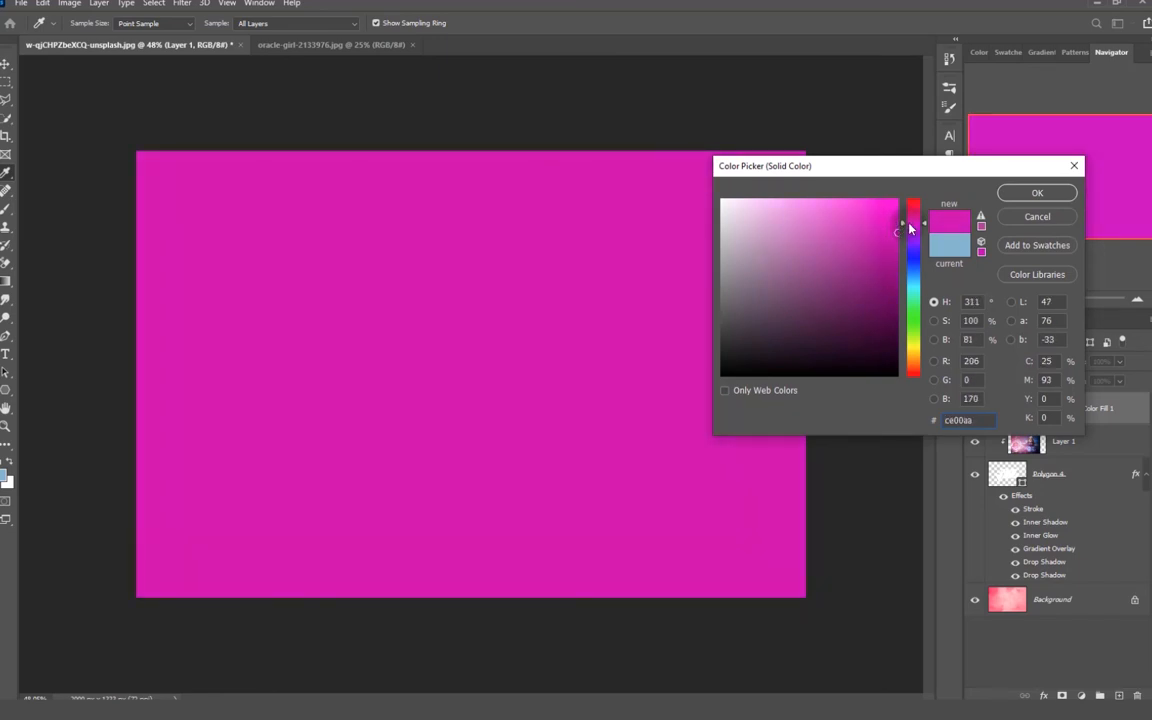
left_click(1037, 192)
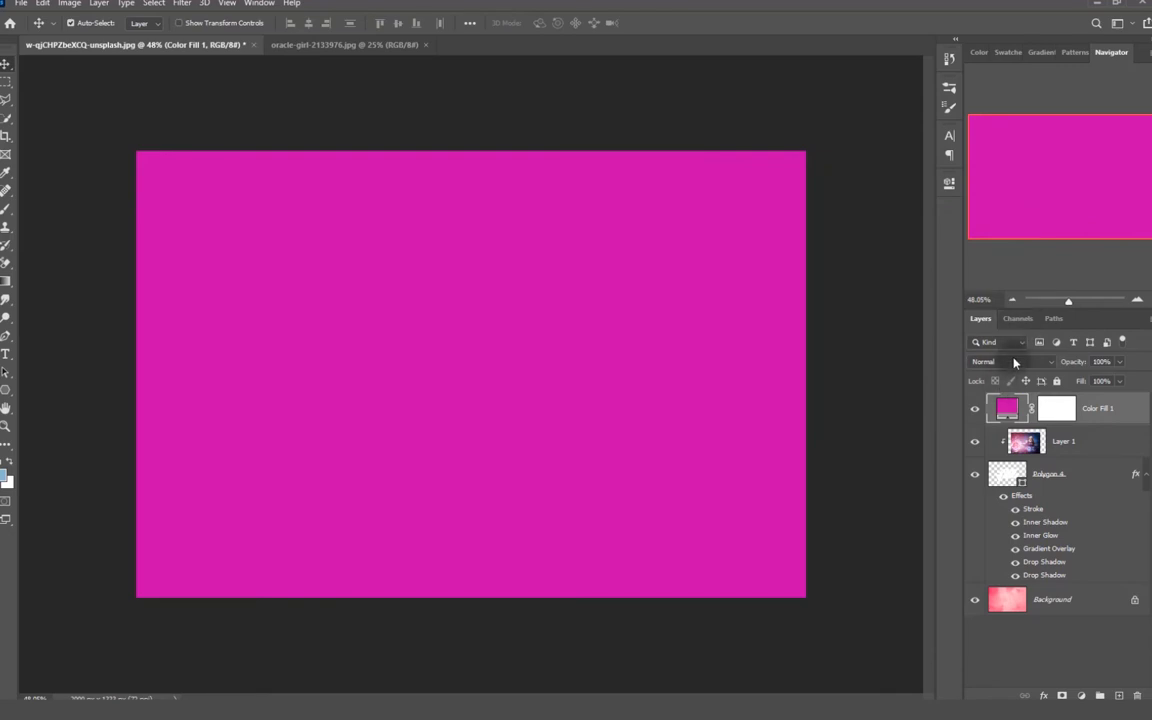
- Blend the magenta fill layer with Multiply and lower its opacity to 43%
left_click(1014, 362)
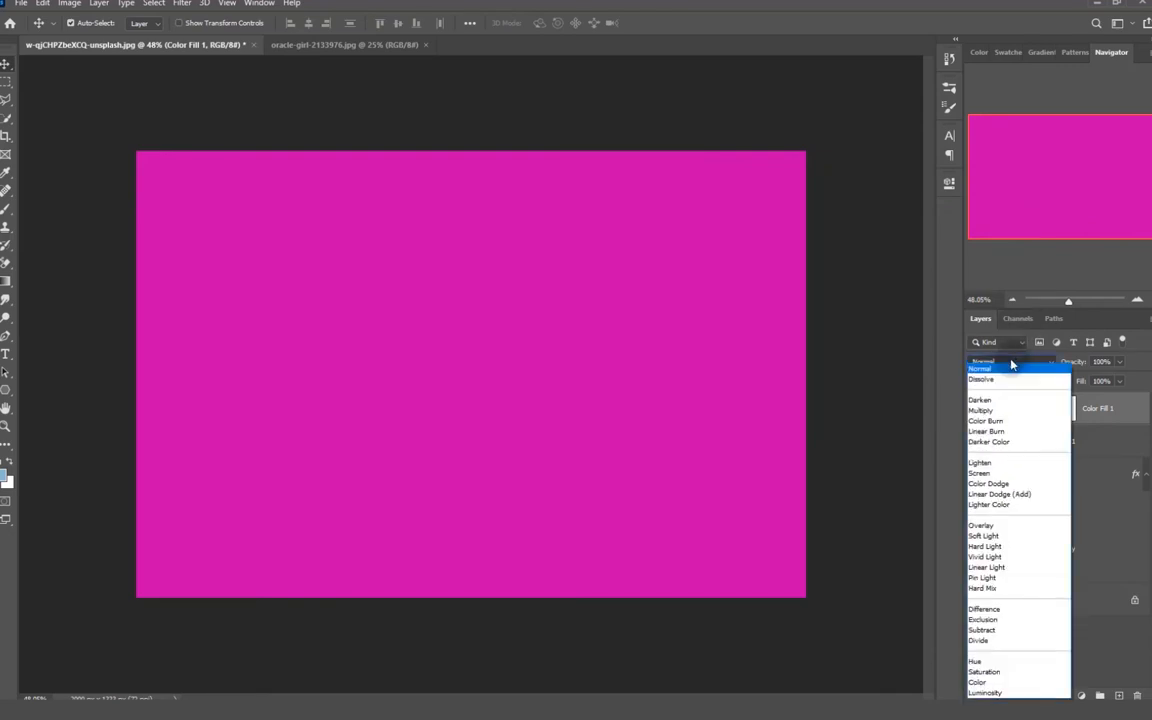
left_click(985, 411)
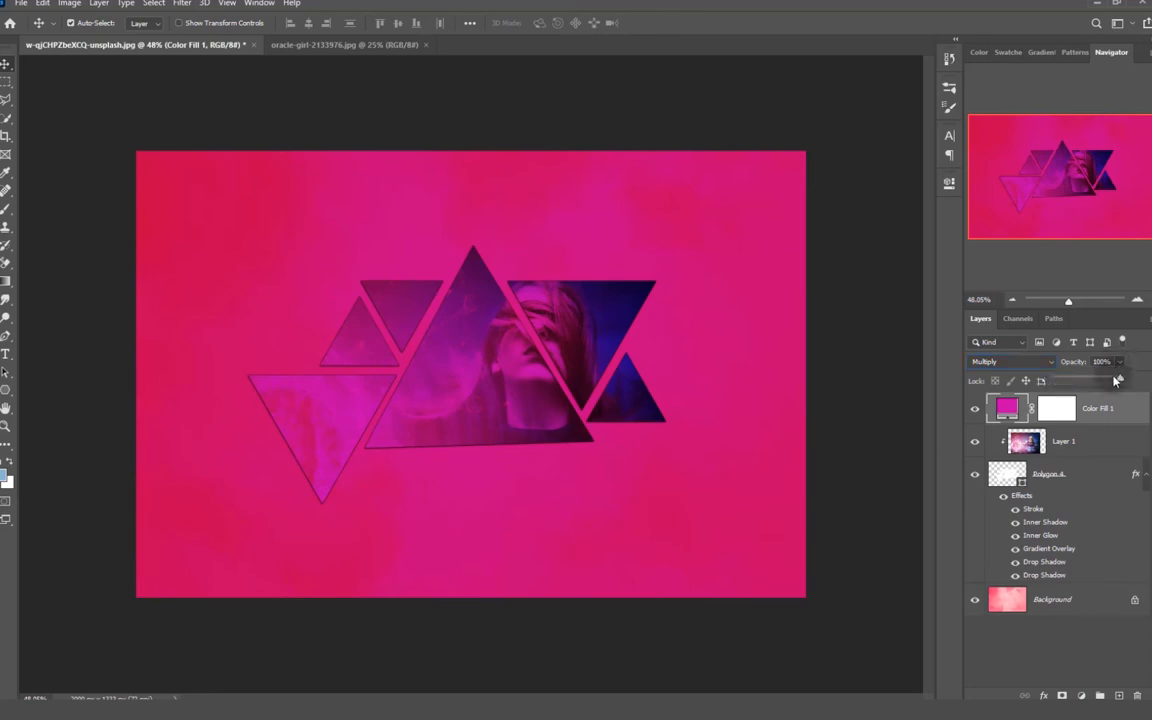
left_click_drag(1090, 380, 1078, 380)
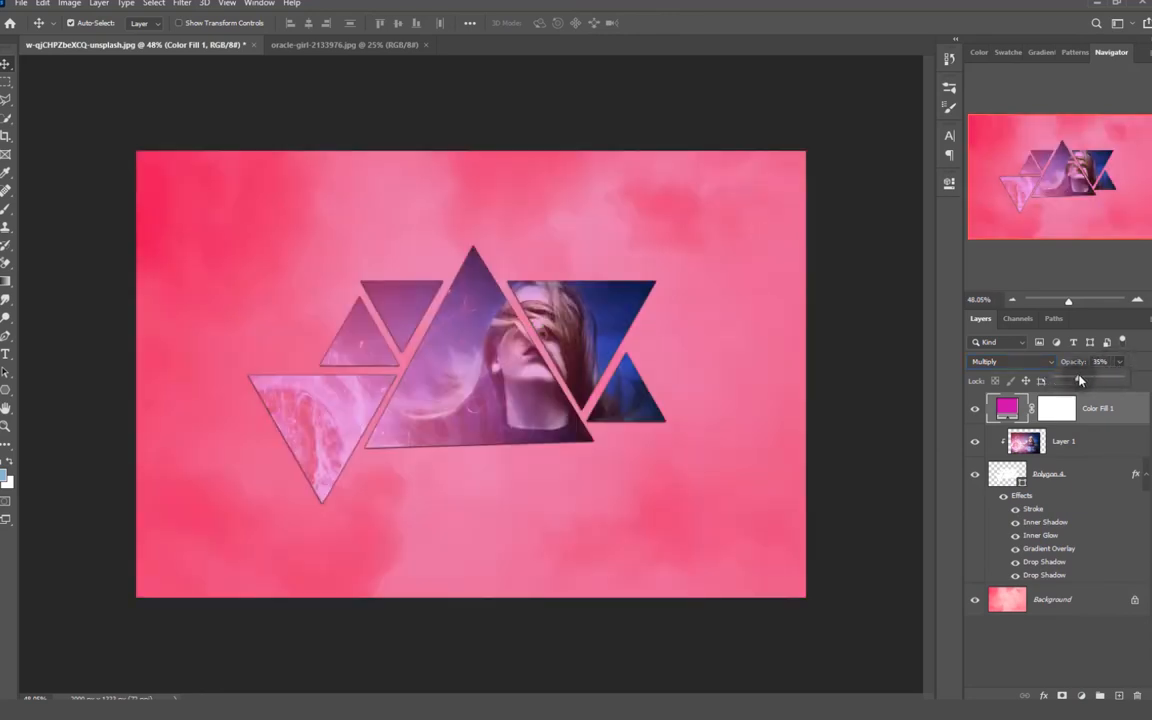
left_click_drag(1076, 380, 1084, 376)
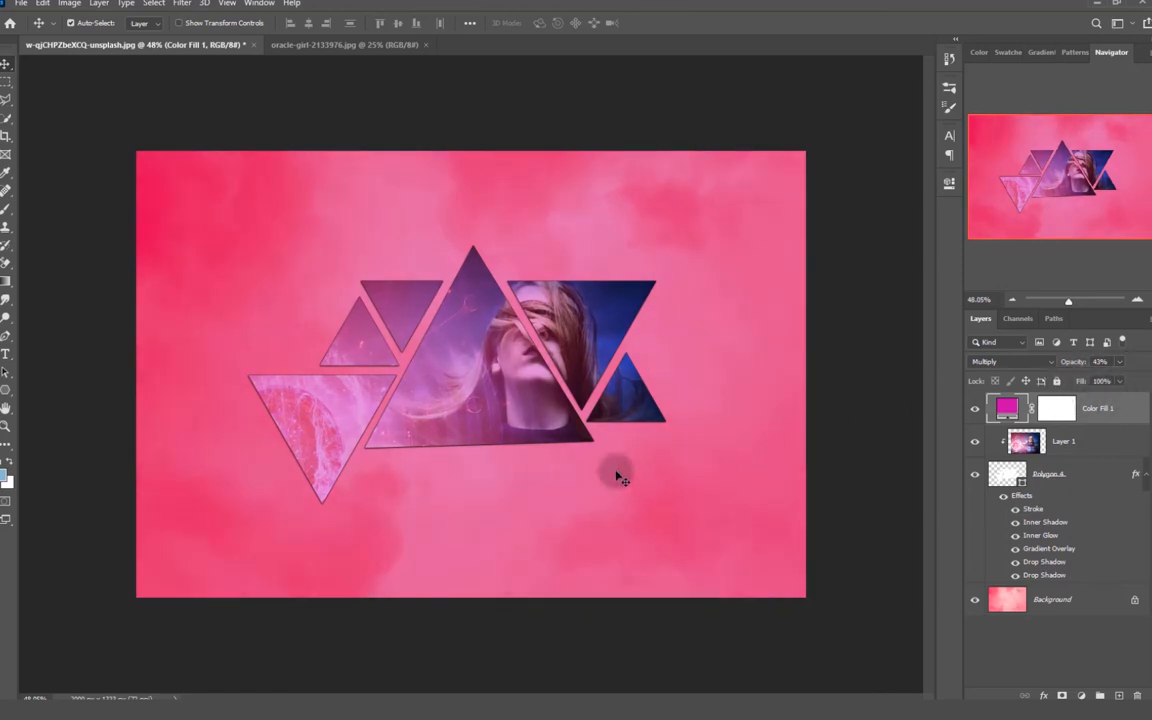
scroll(535, 483, "up", 3)
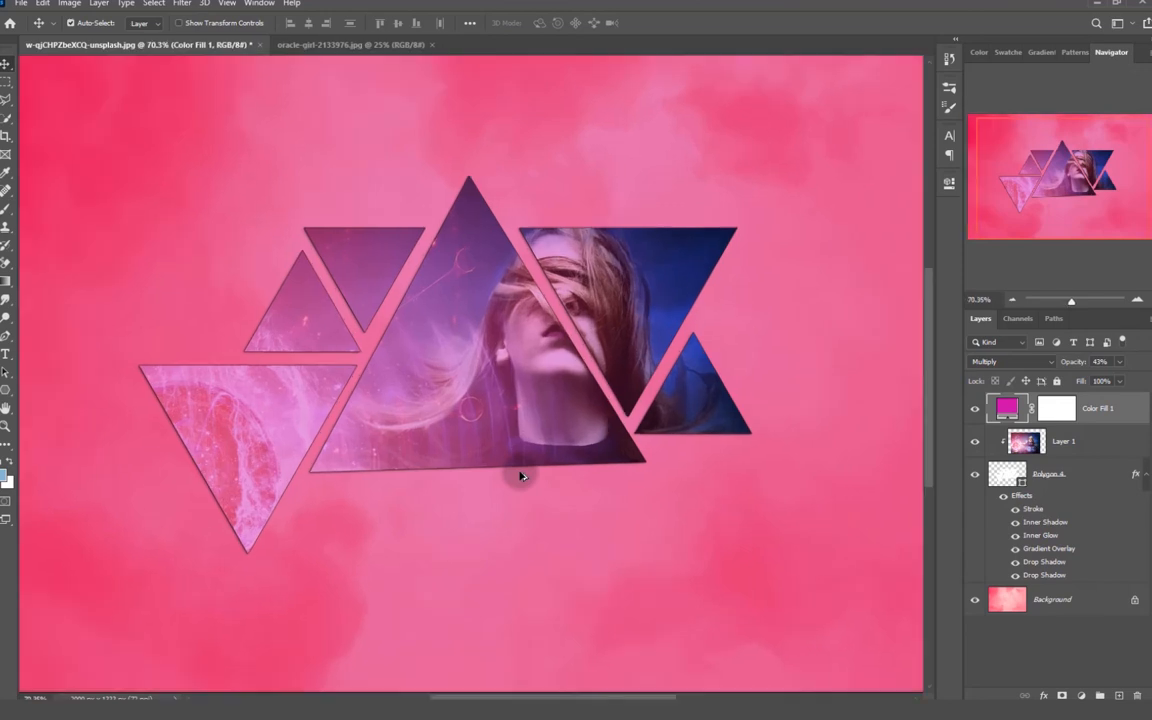